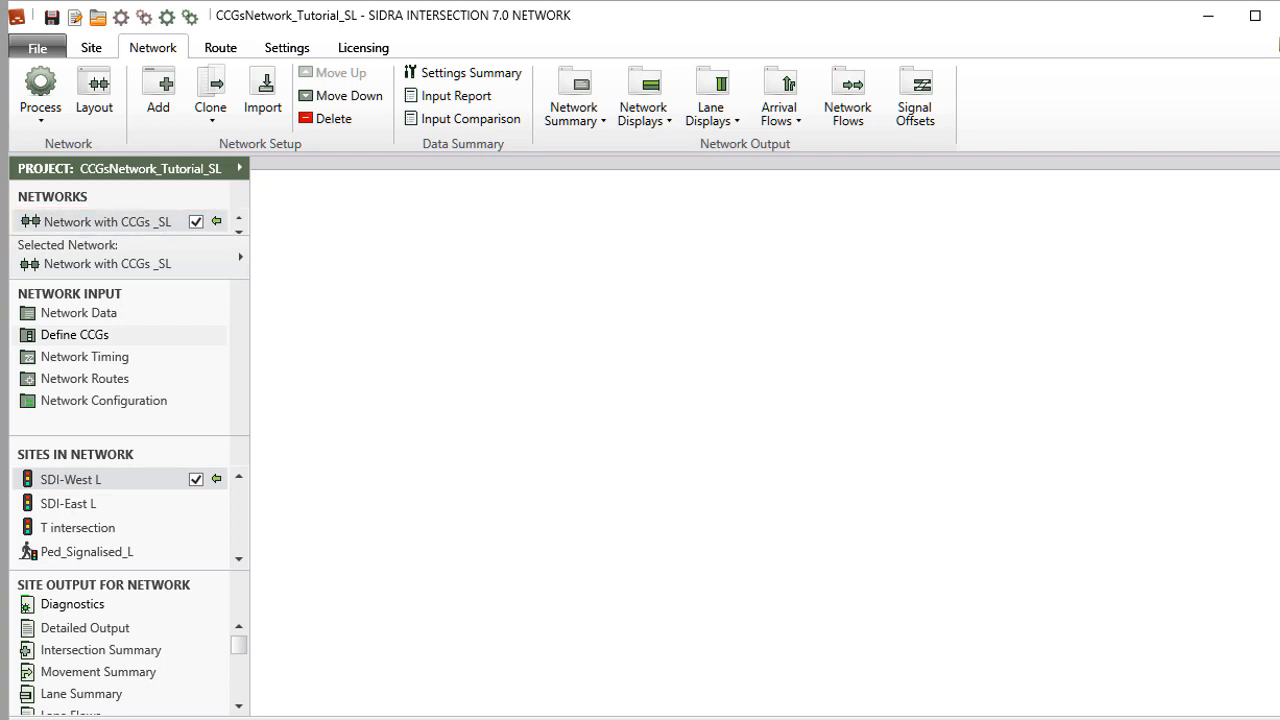
Show the network layout and open the Define CCGs dialog.
left_click(95, 104)
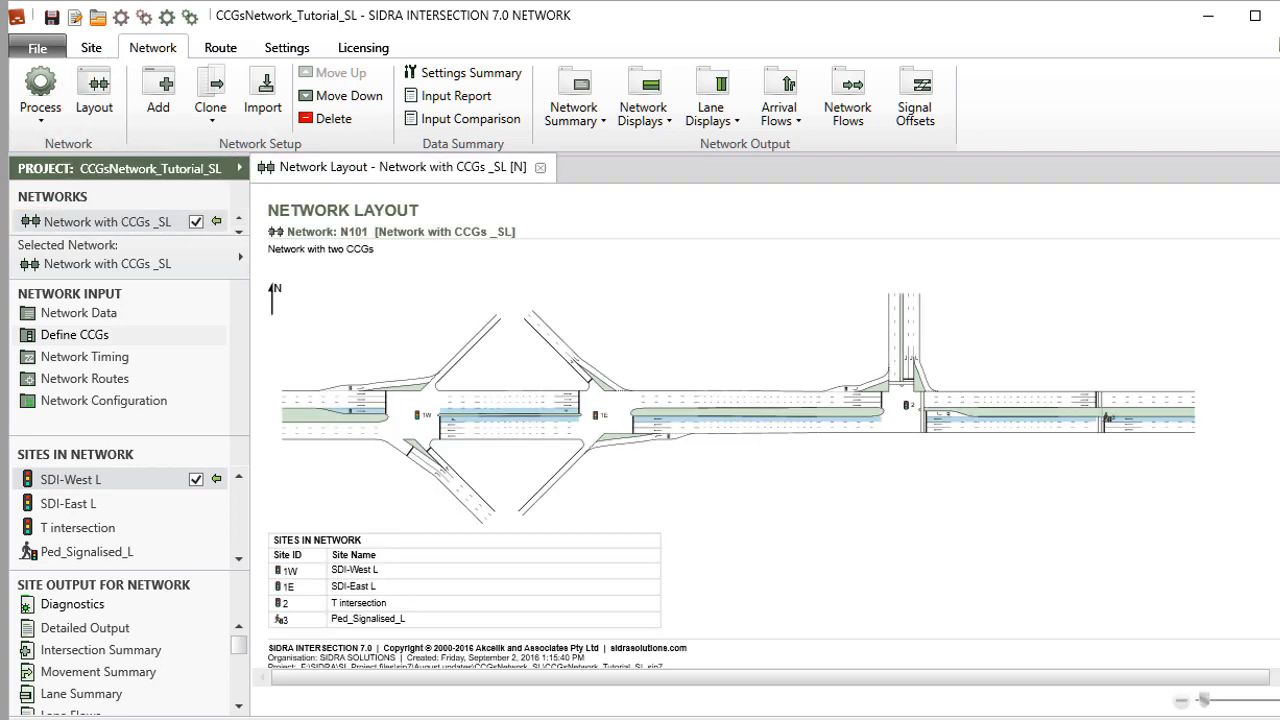
left_click(207, 340)
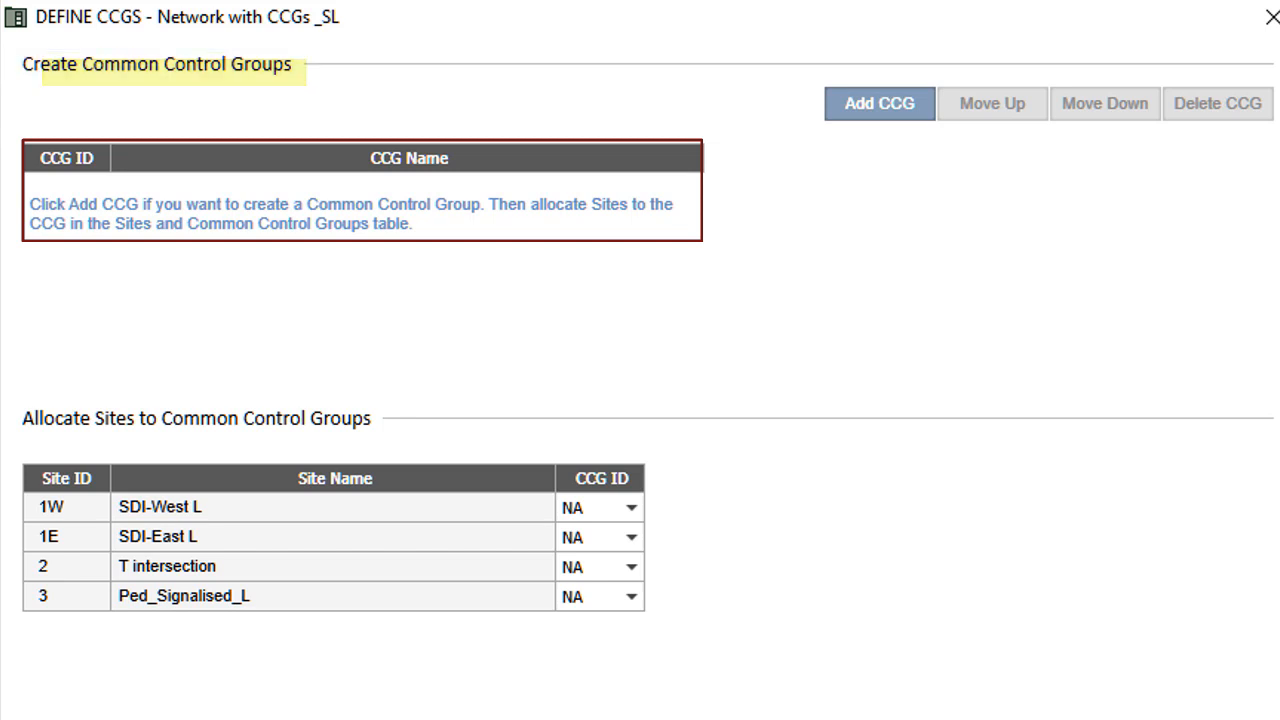
Add a common control group with ID CCG 1 named 'Interchange'.
left_click(860, 110)
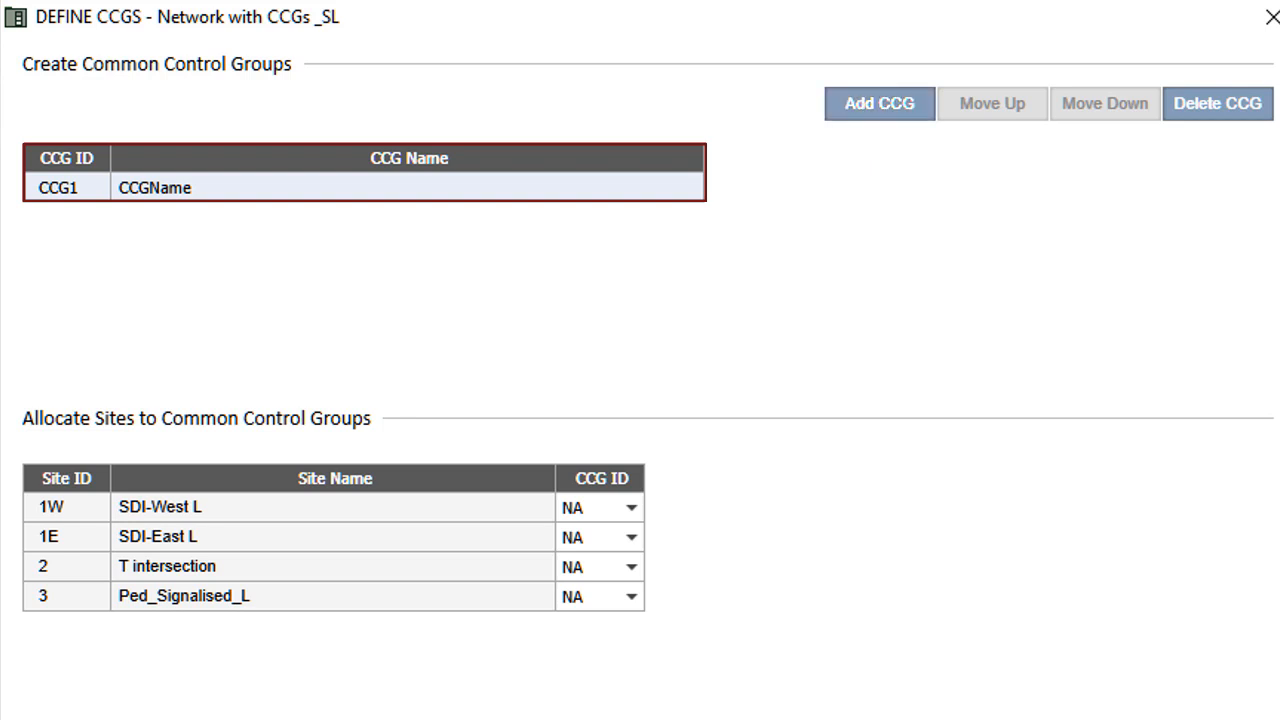
left_click(67, 187)
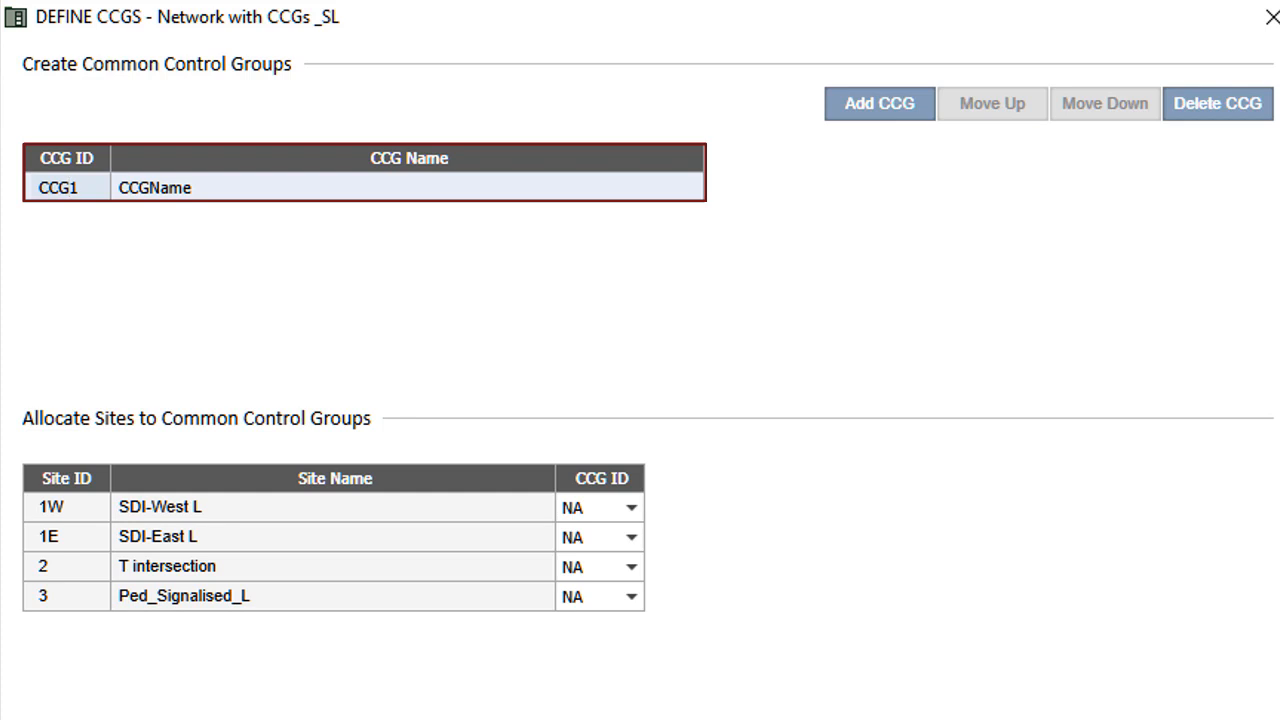
left_click(62, 188)
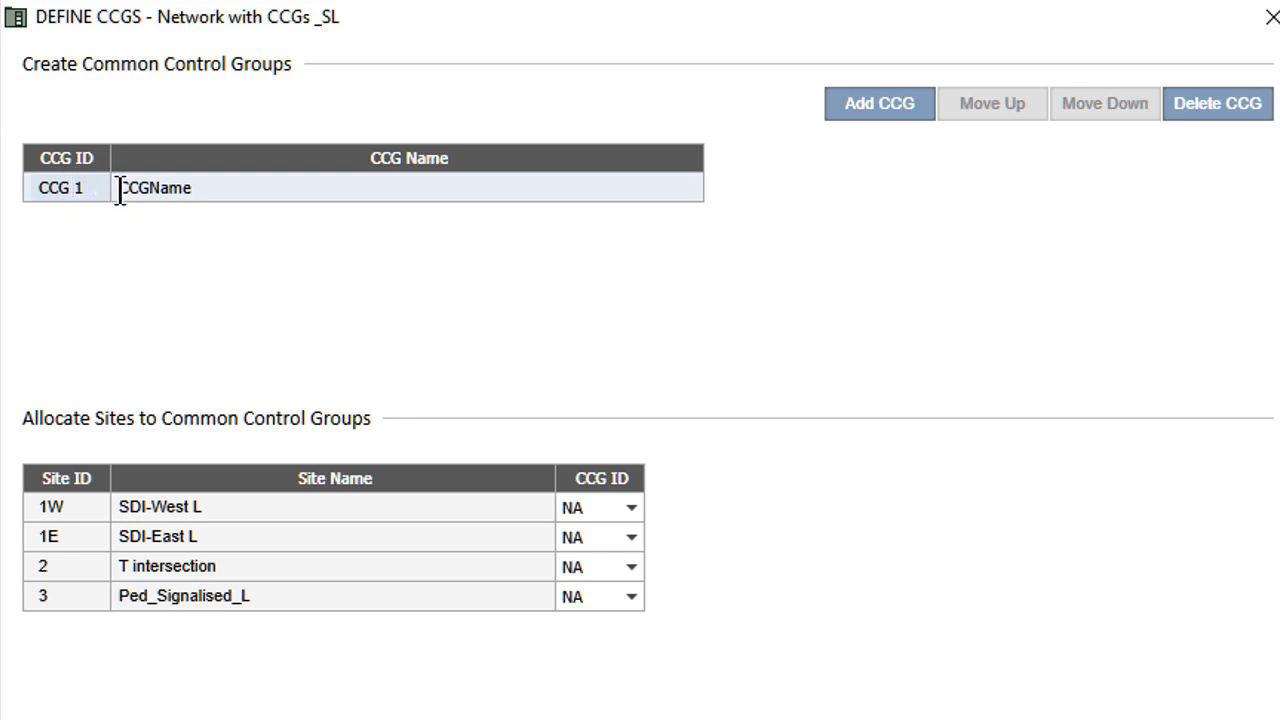
left_click(116, 188)
left_click_drag(123, 189, 205, 181)
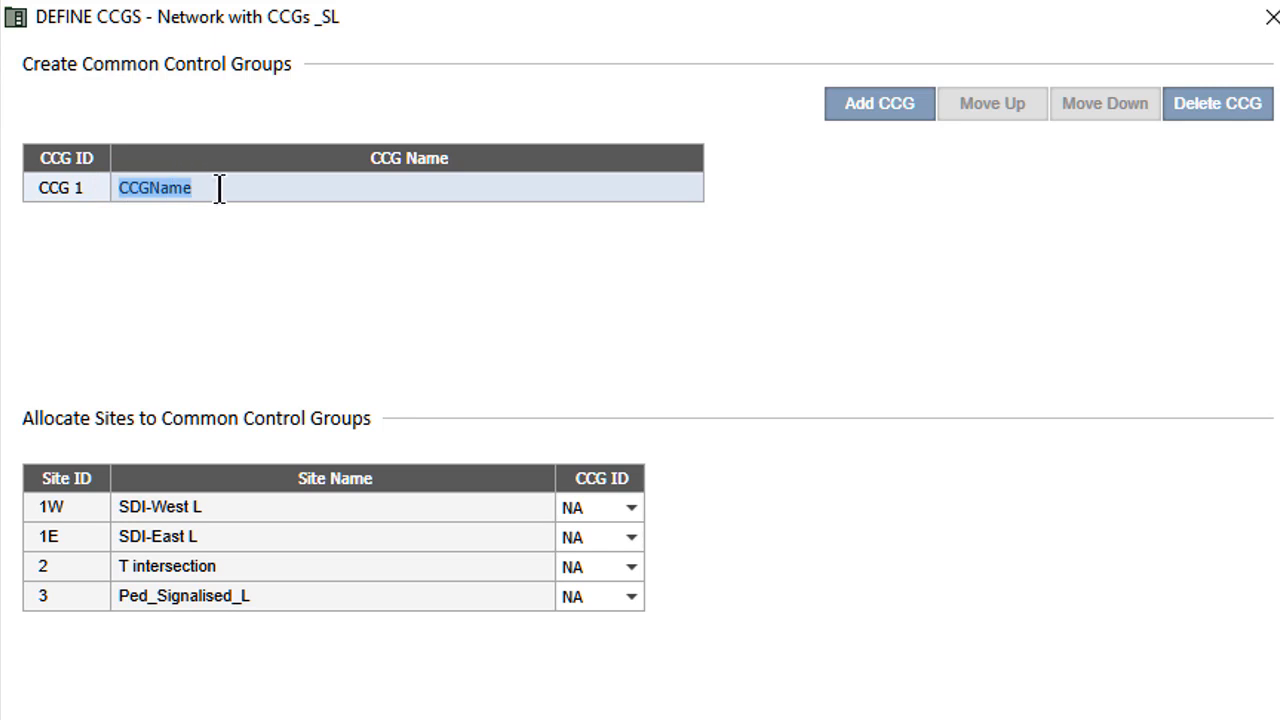
type("Interc")
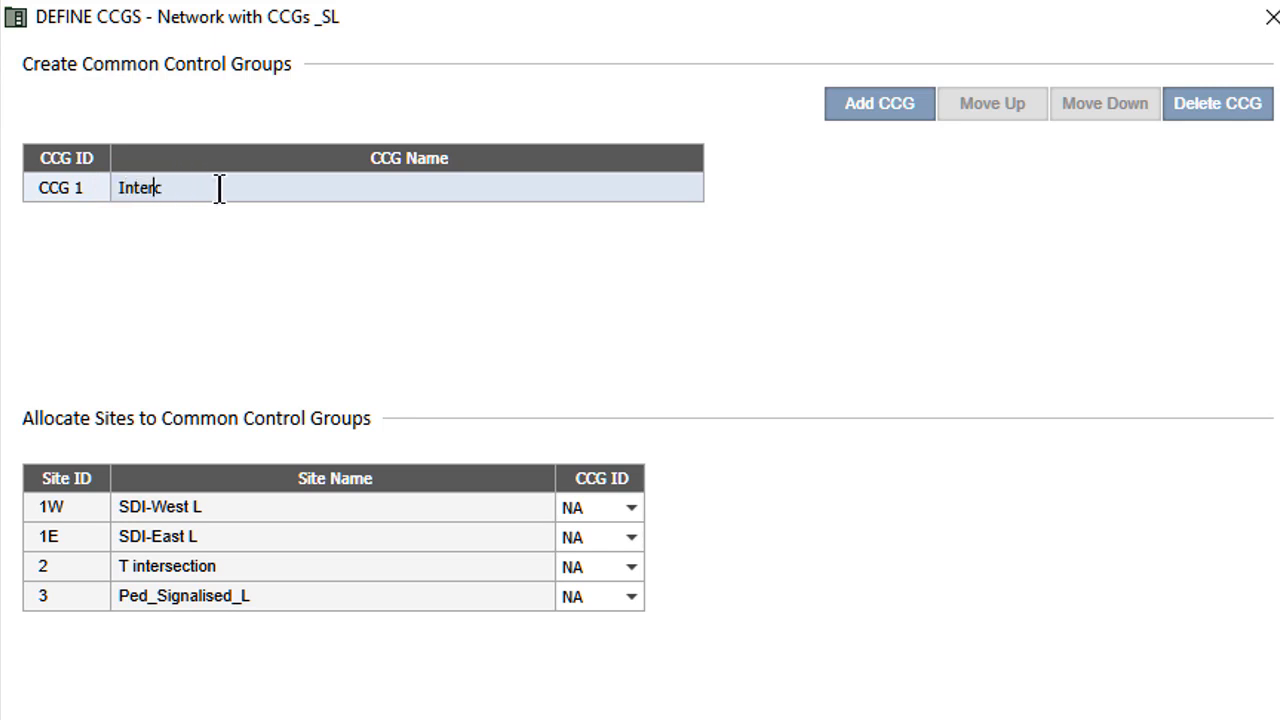
type("hange")
Add CCG 2 named 'Ped_Signals & T-Inters' and test reordering, keeping CCG 1 first.
left_click(854, 99)
left_click(68, 207)
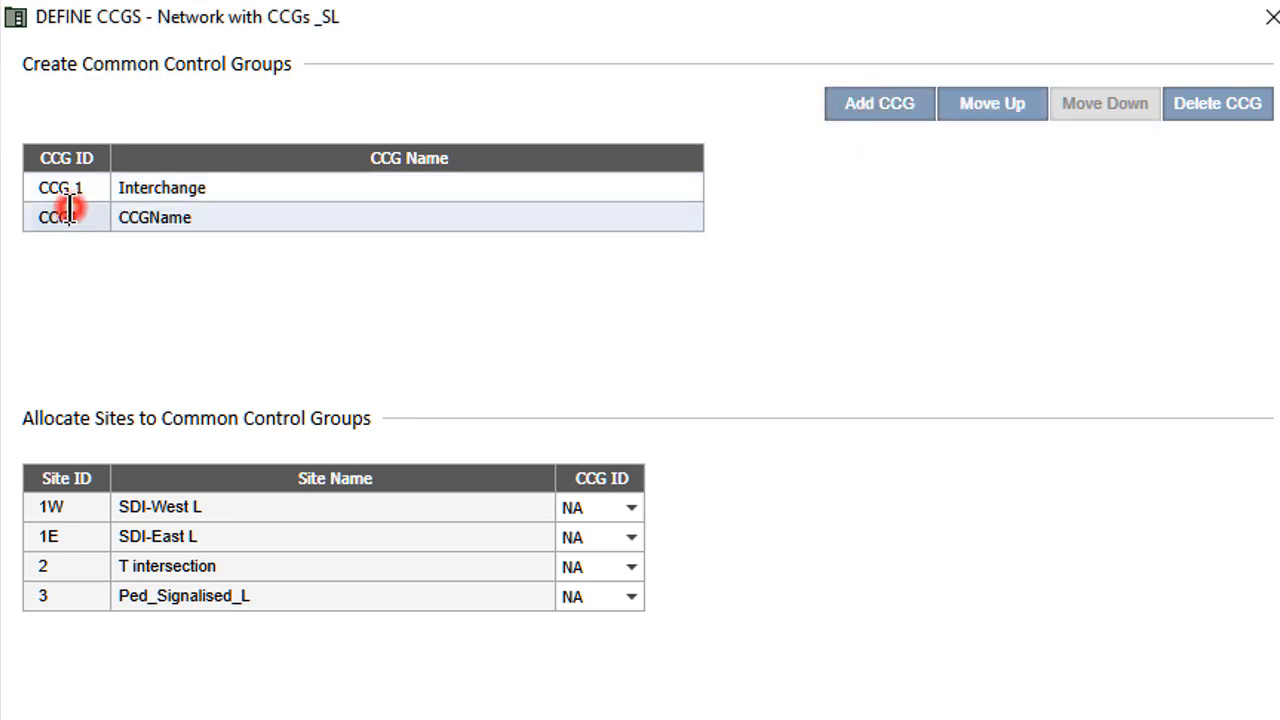
left_click(84, 217)
type("2")
left_click(120, 215)
type("Pe")
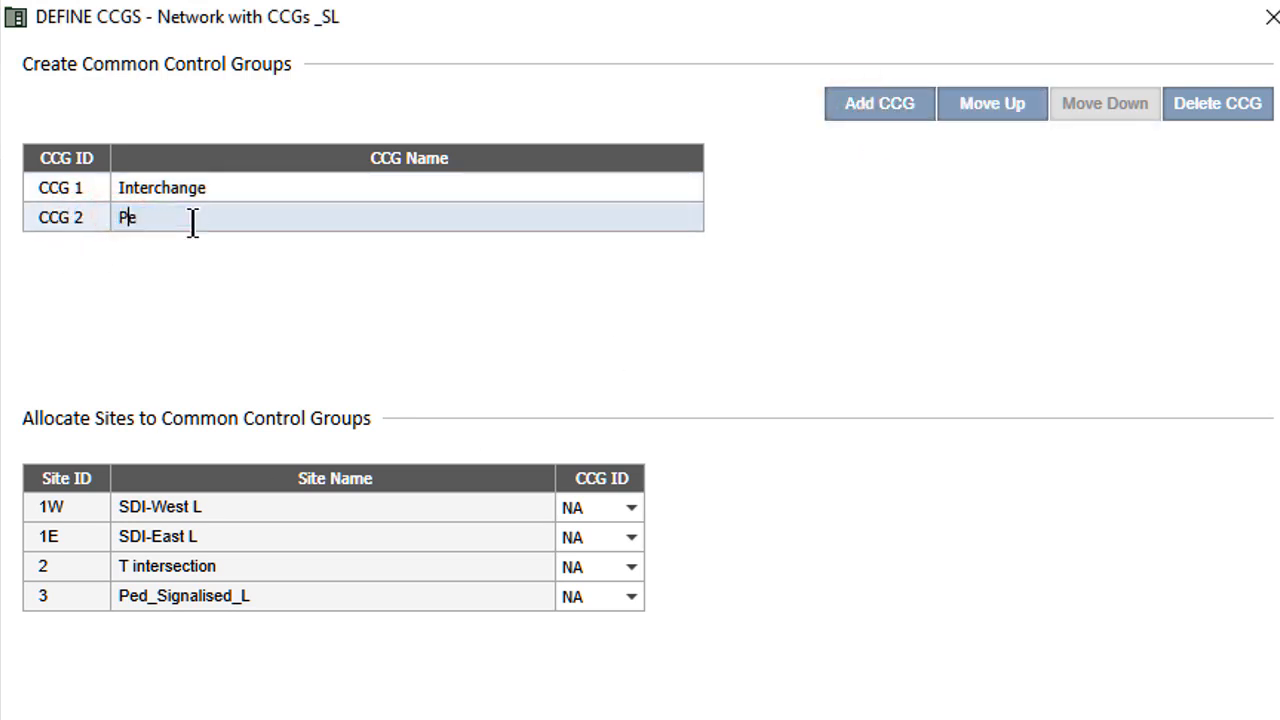
type("d_Signals & T-Inters")
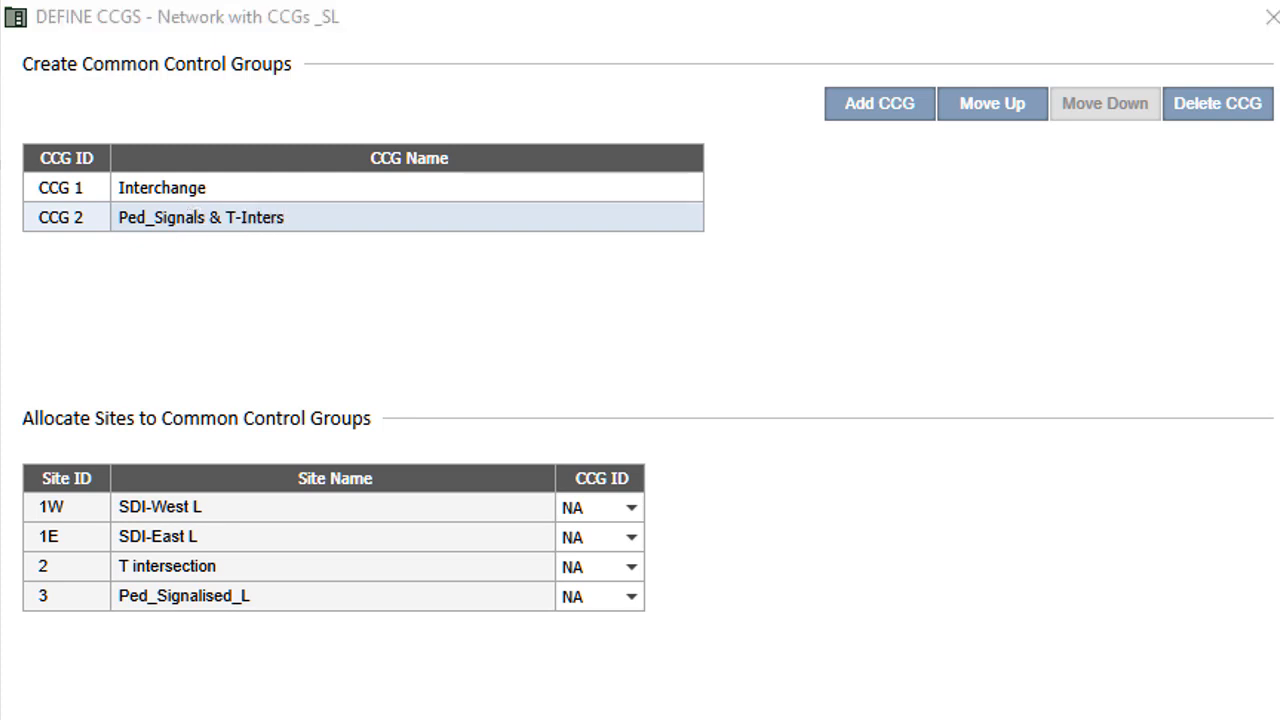
left_click(995, 105)
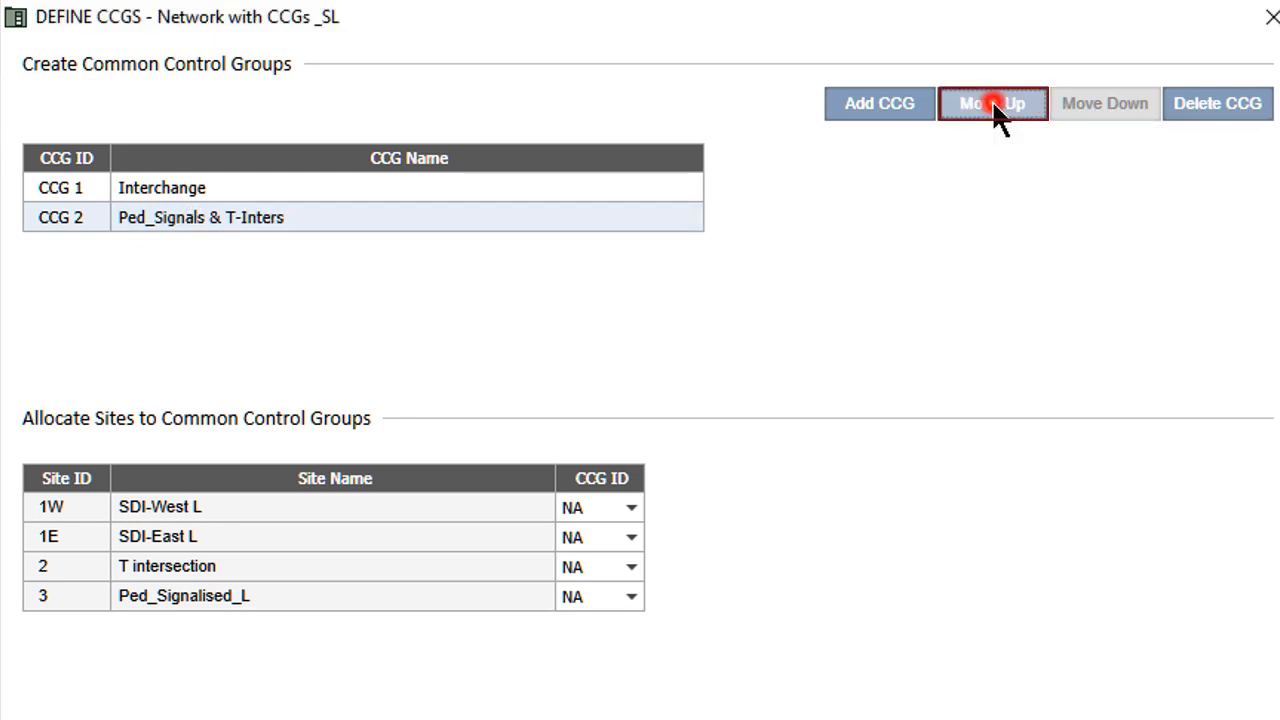
left_click(1082, 103)
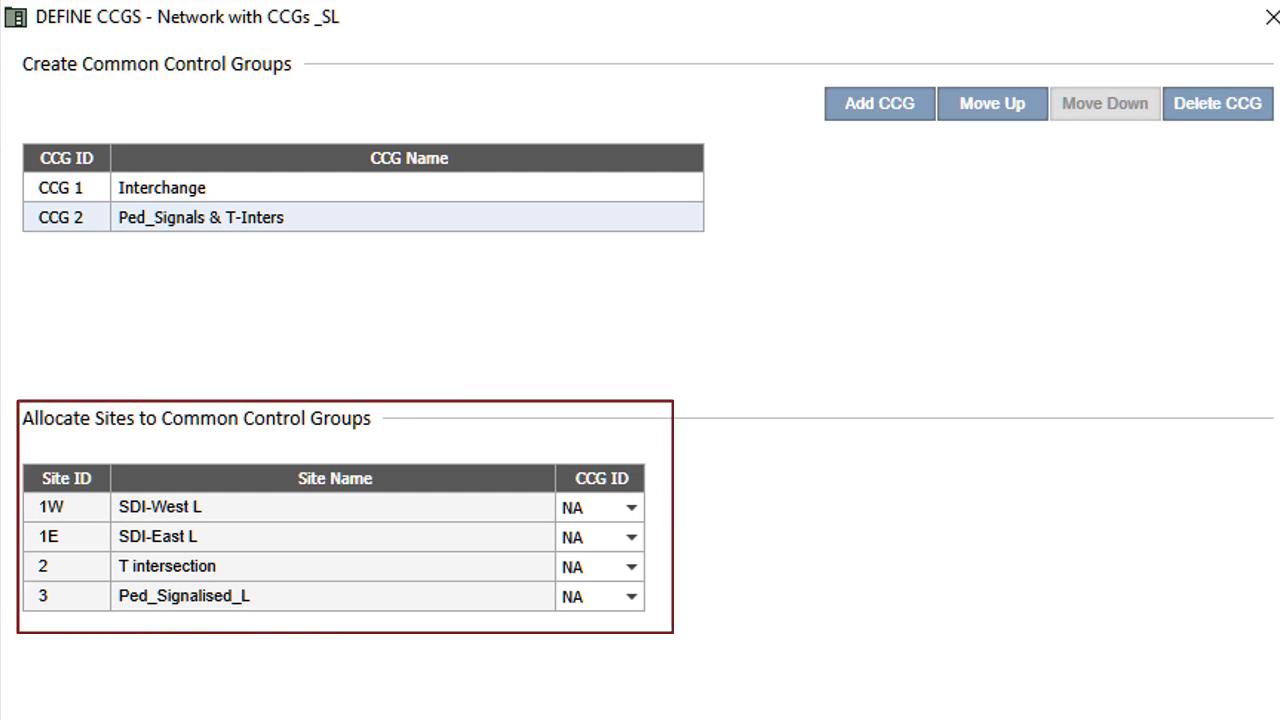
Allocate SDI-West L and SDI-East L to CCG 1, T intersection and Ped_Signalised_L to CCG 2.
left_click(630, 508)
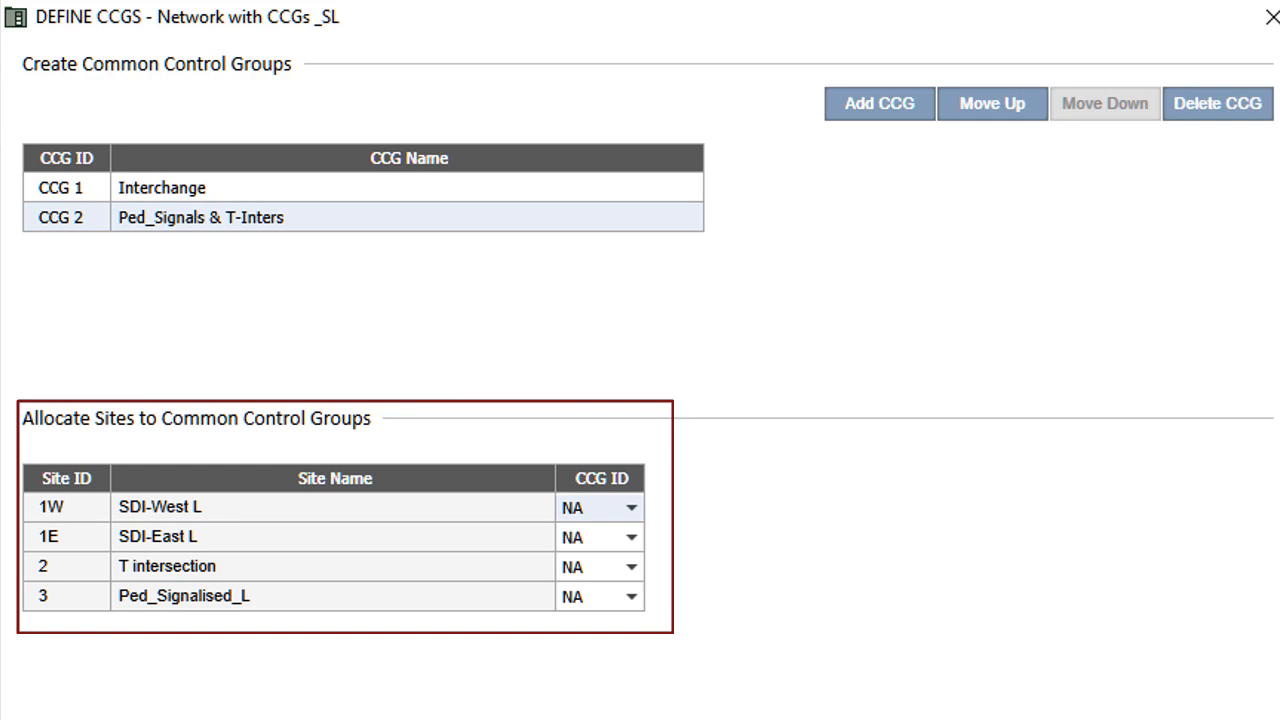
left_click(631, 507)
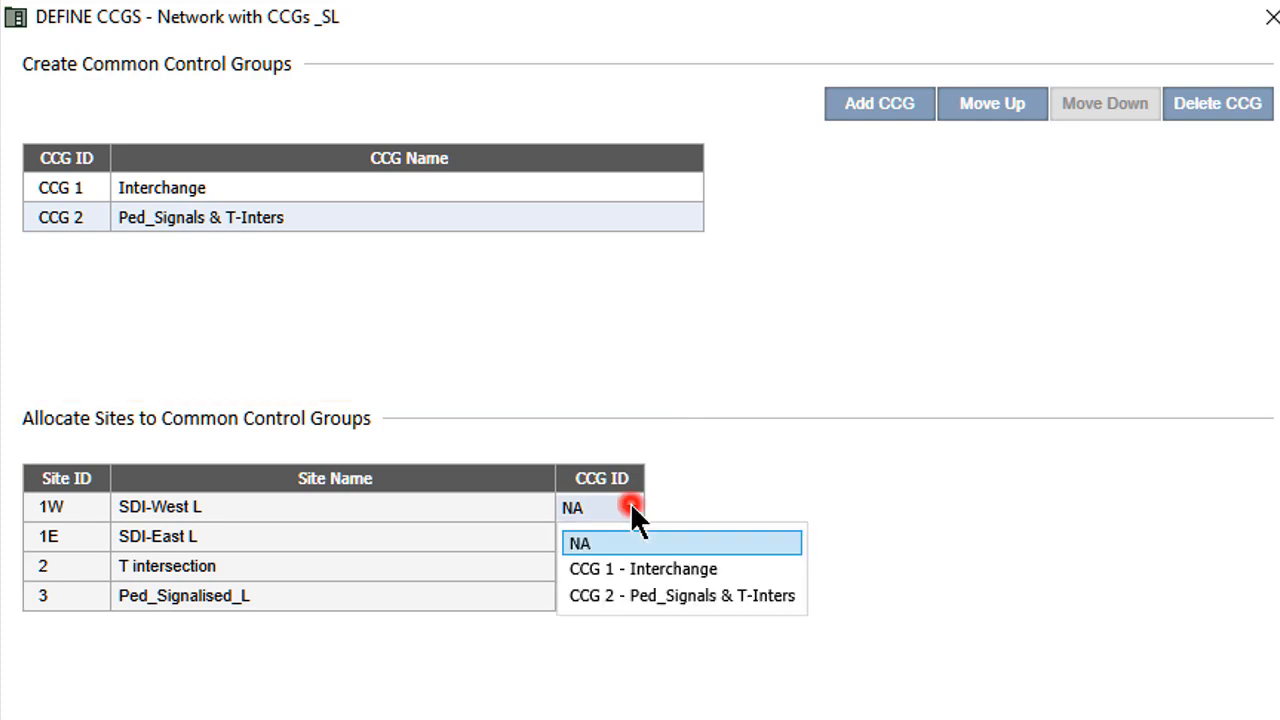
left_click(672, 566)
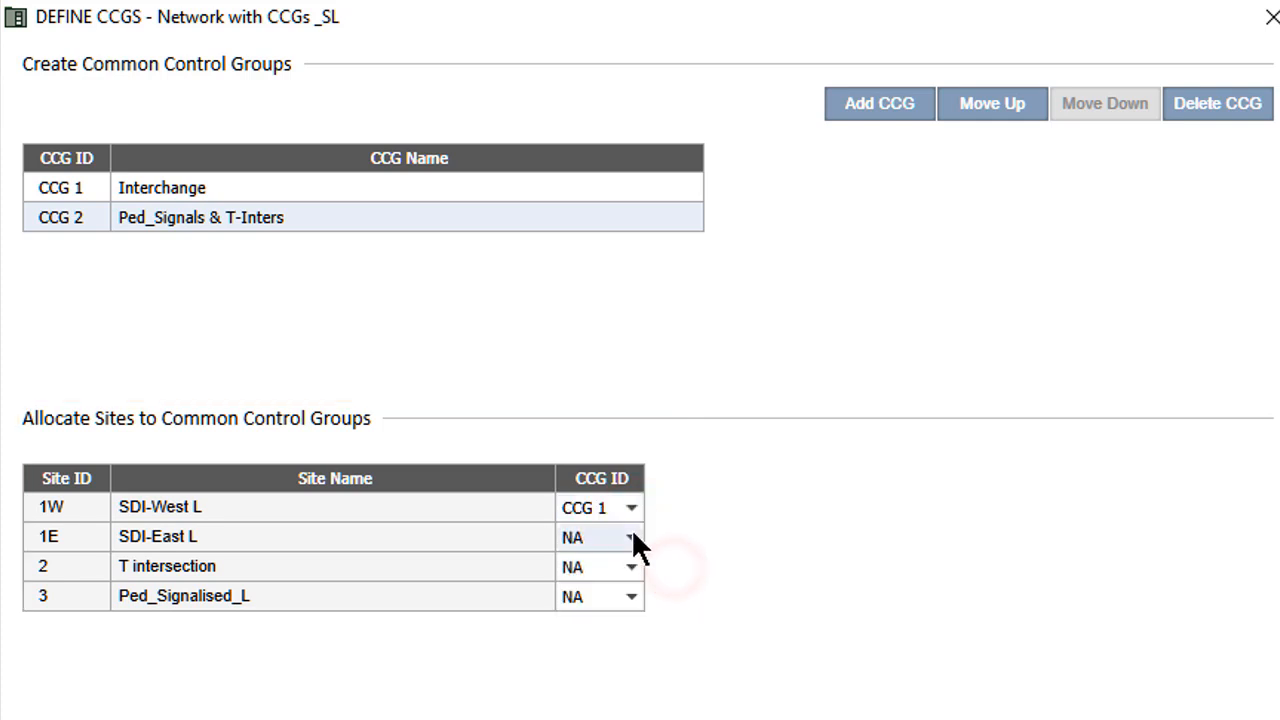
left_click(629, 536)
left_click(668, 597)
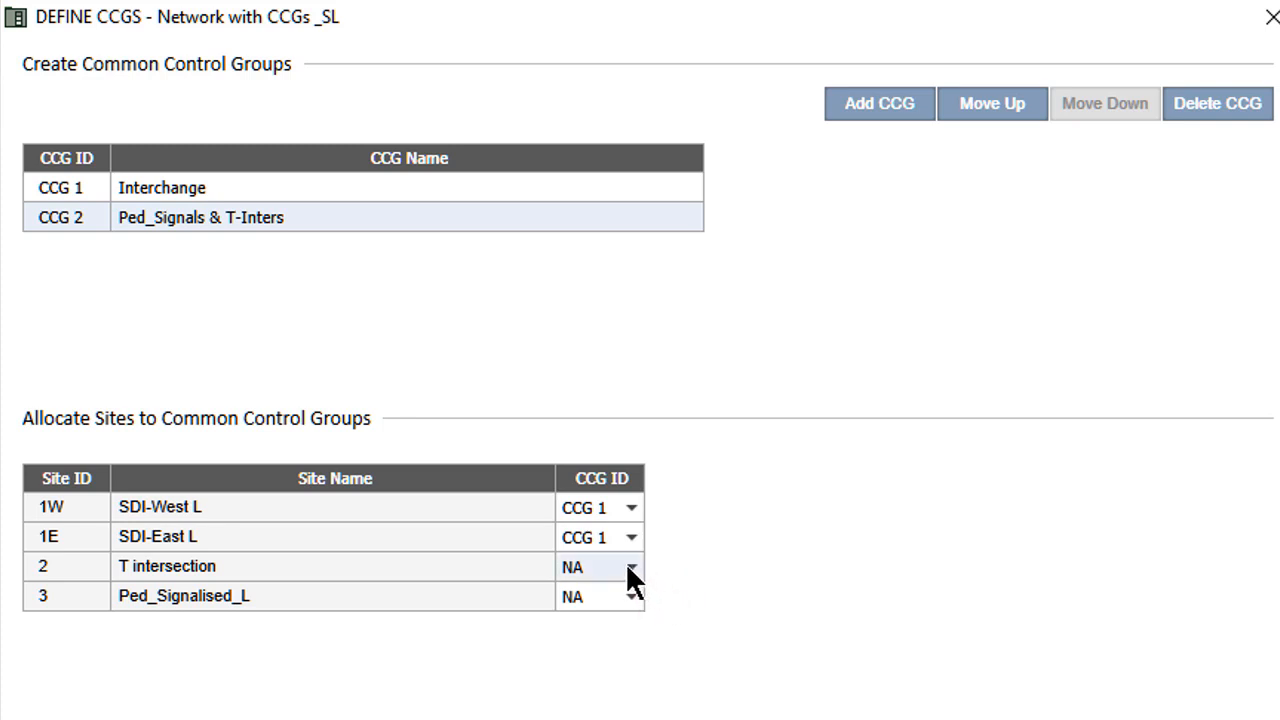
left_click(628, 566)
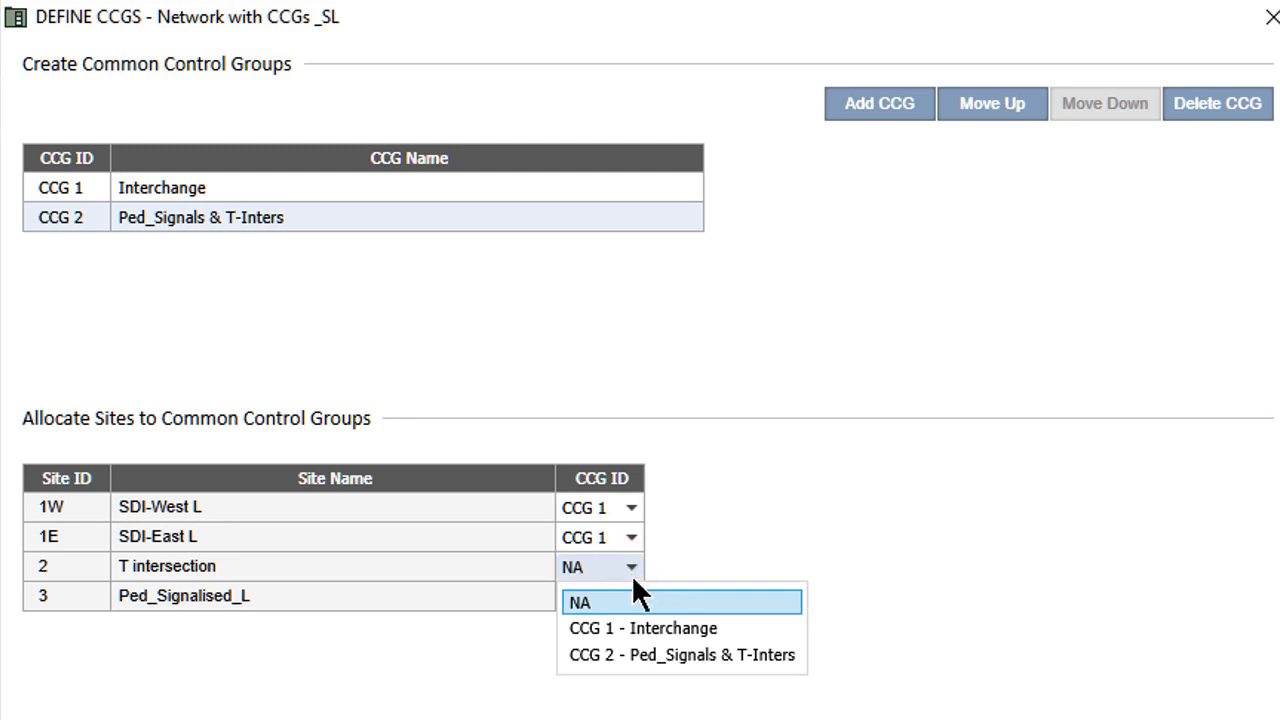
left_click(691, 653)
left_click(631, 595)
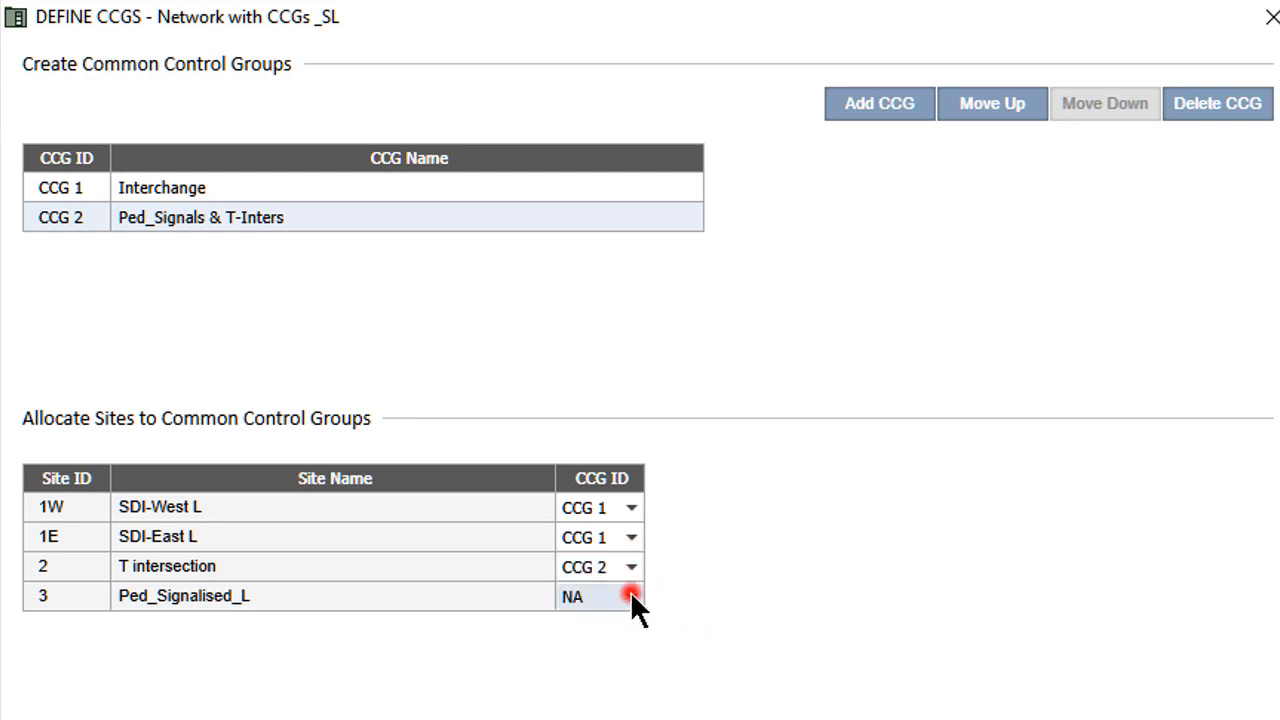
left_click(714, 688)
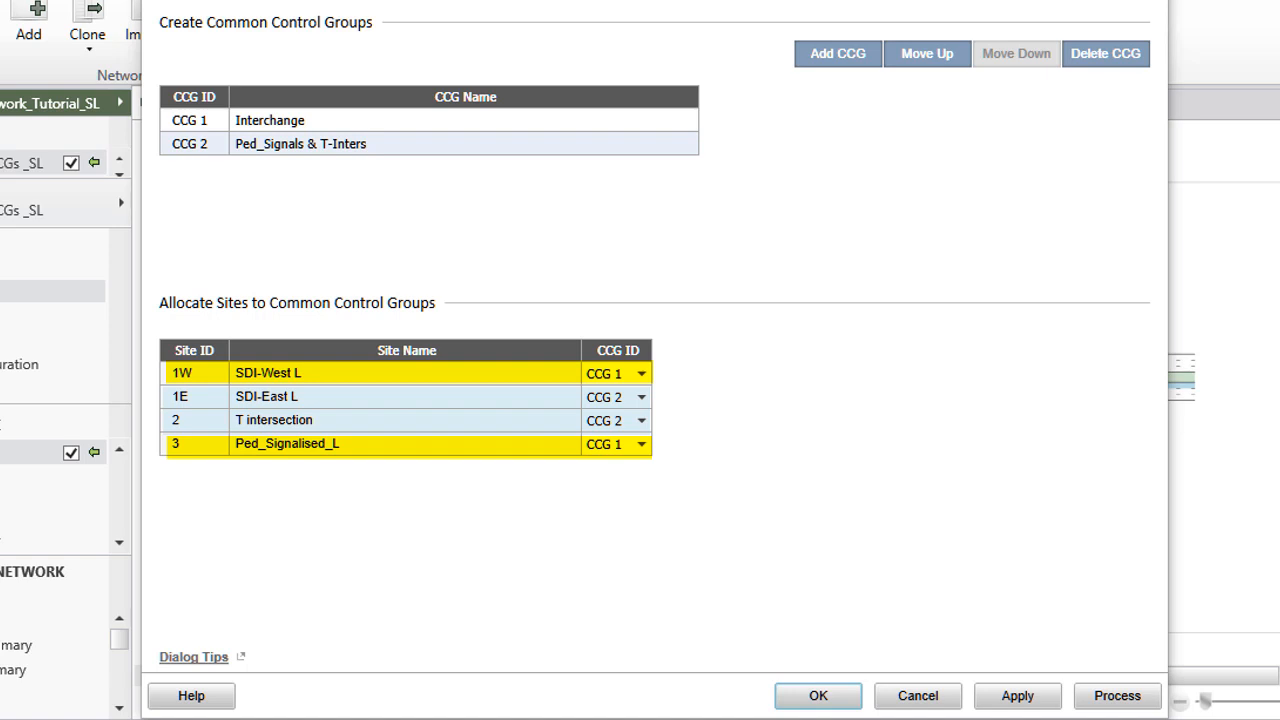
Apply the CCG allocations and process the network.
left_click(1034, 690)
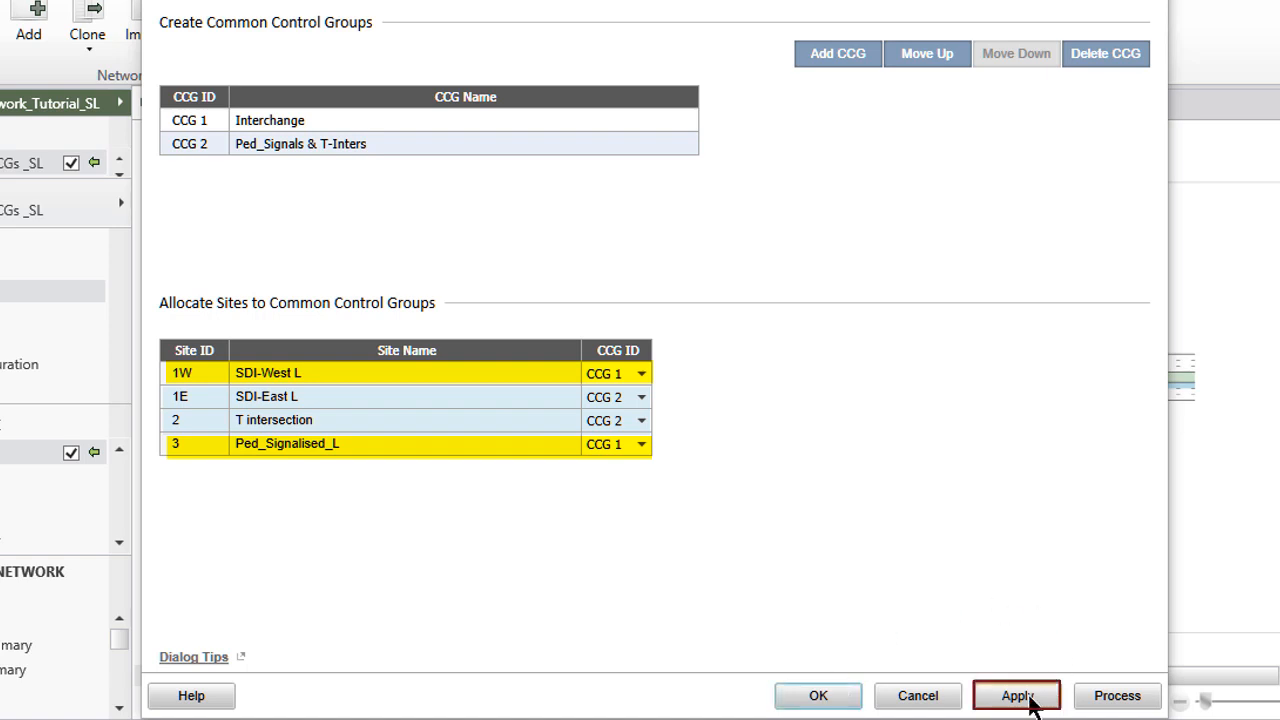
left_click(1122, 695)
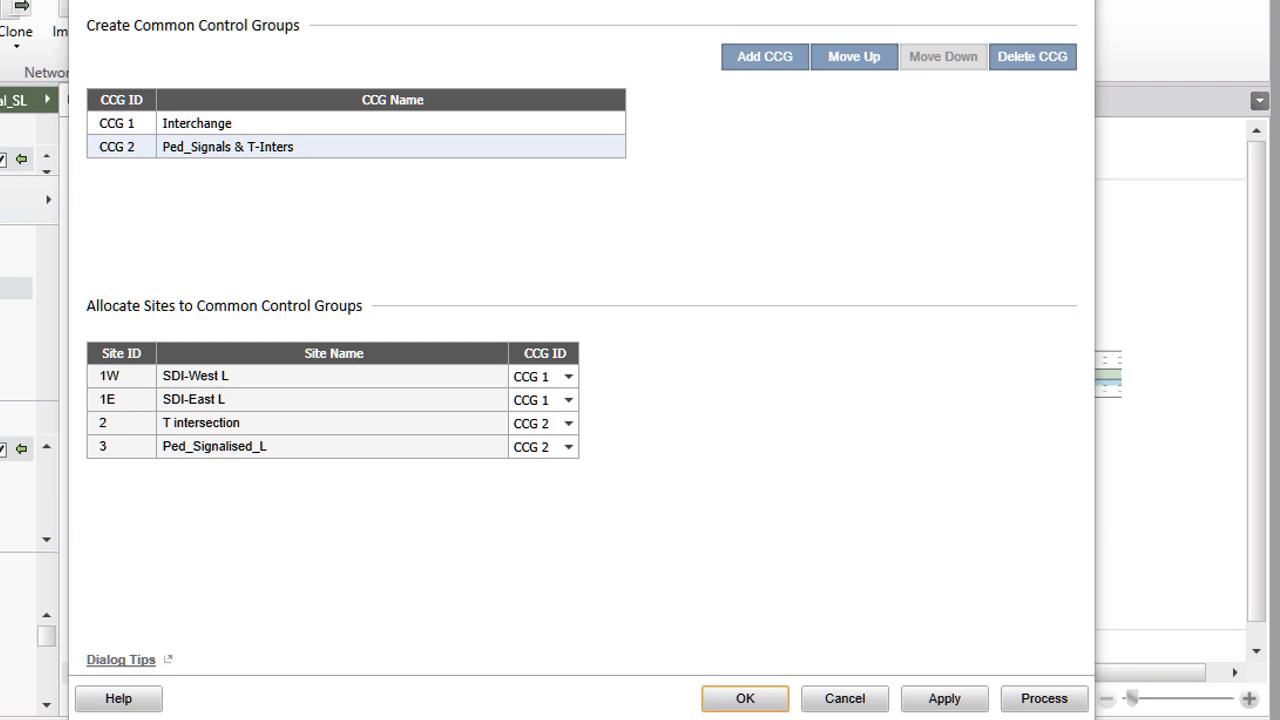
left_click(944, 698)
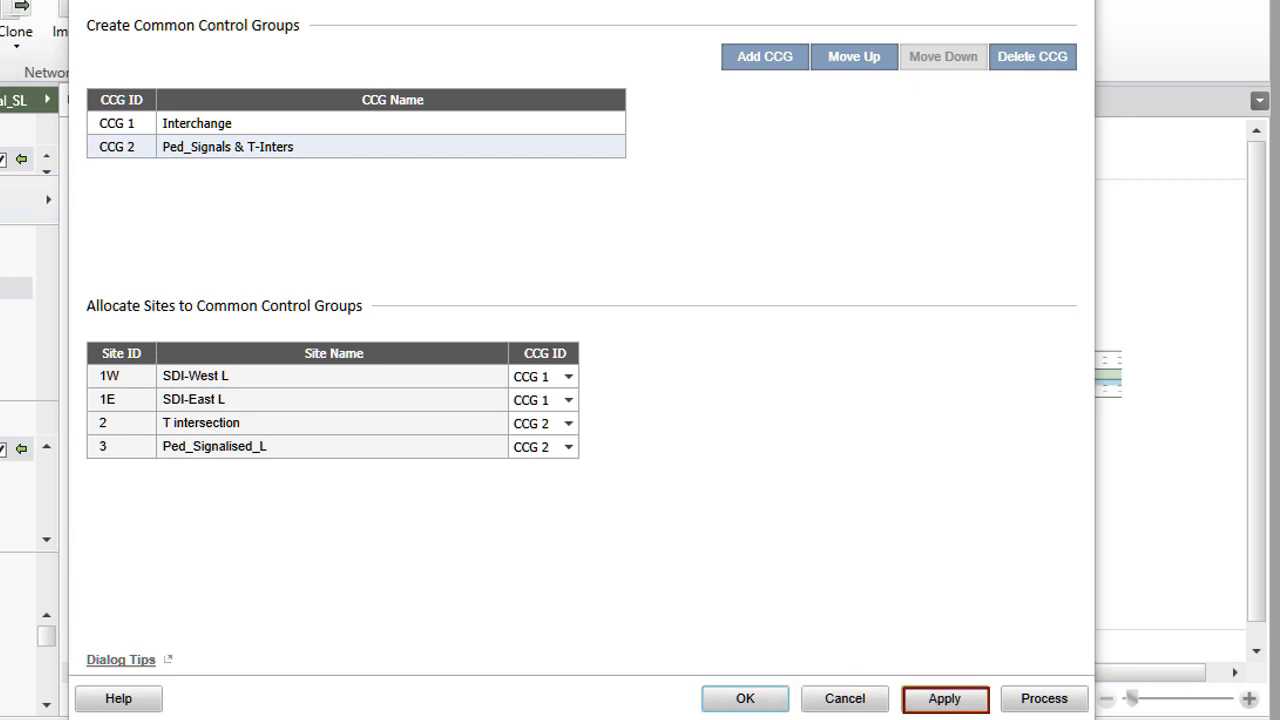
left_click(1053, 699)
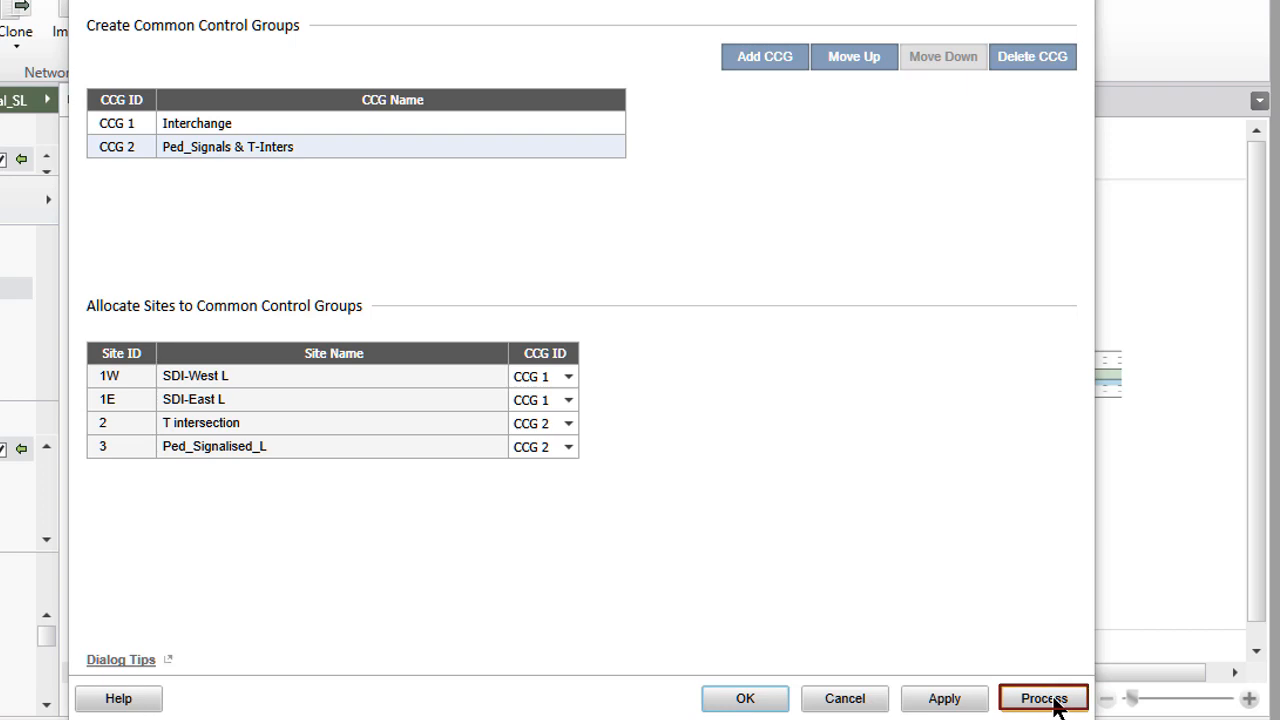
left_click(1053, 699)
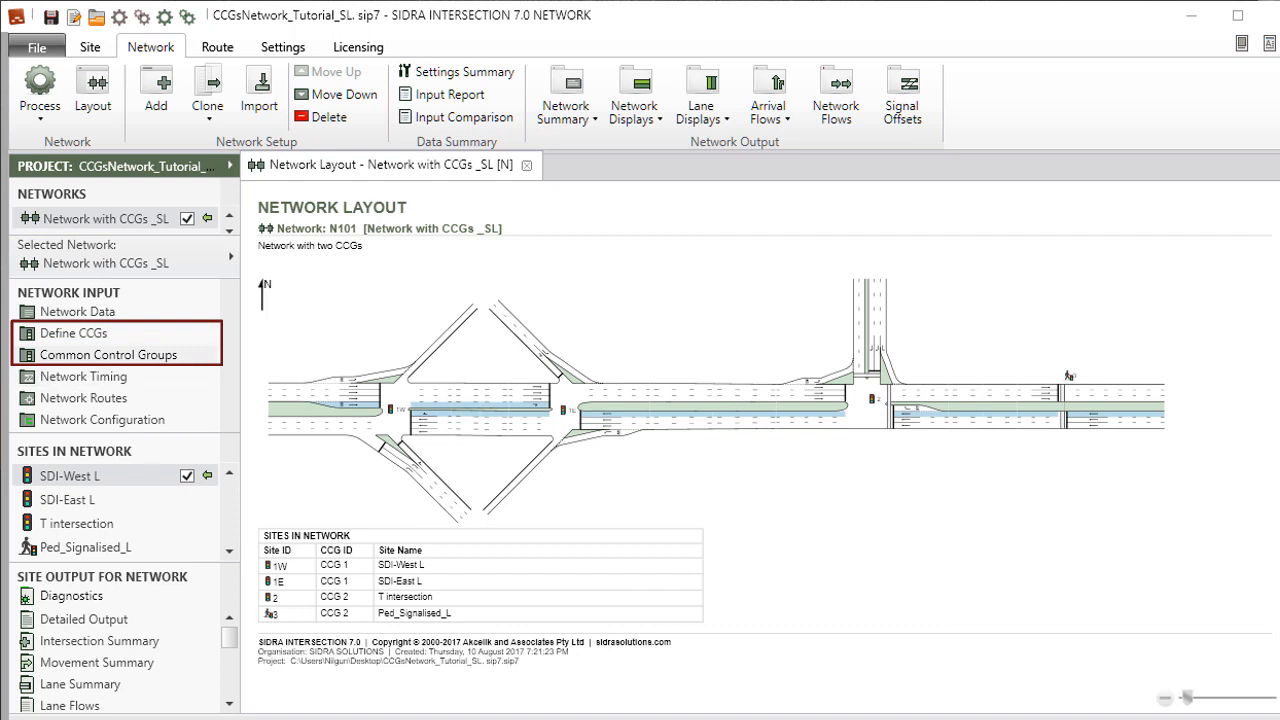
Review and accept the Network Timing settings, then bring up the Common Control Groups settings.
left_click(188, 384)
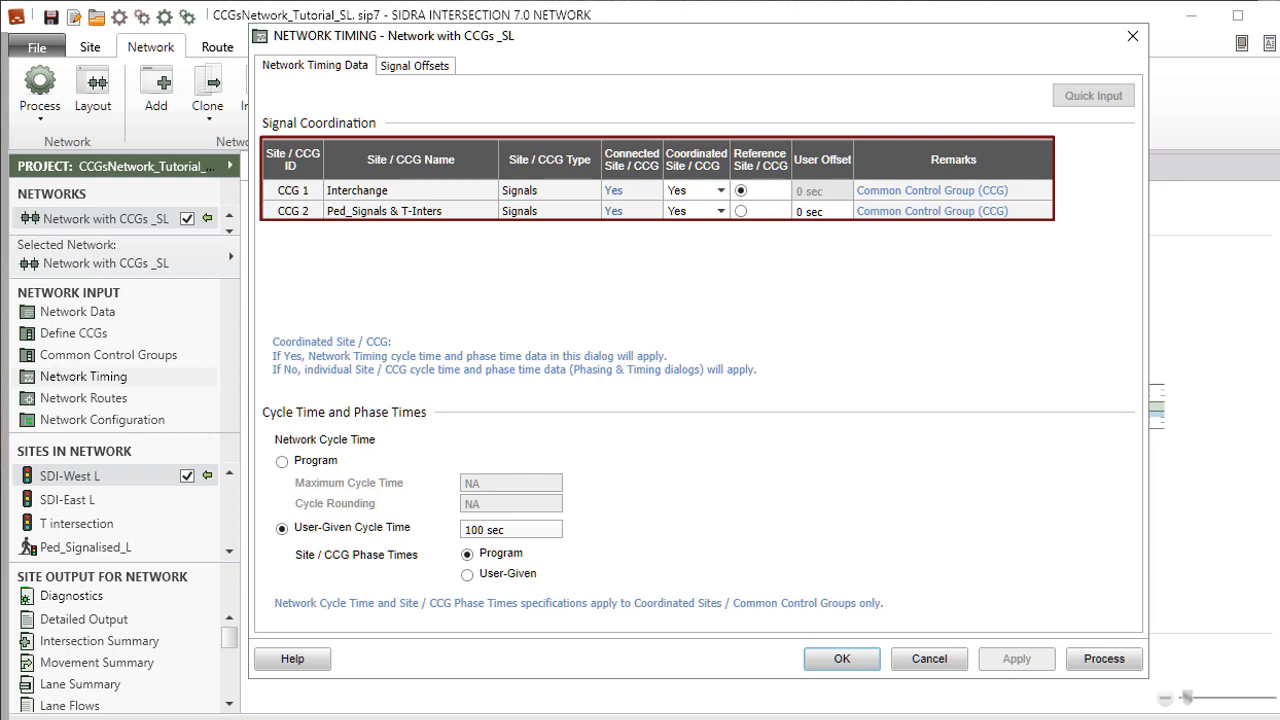
left_click(851, 664)
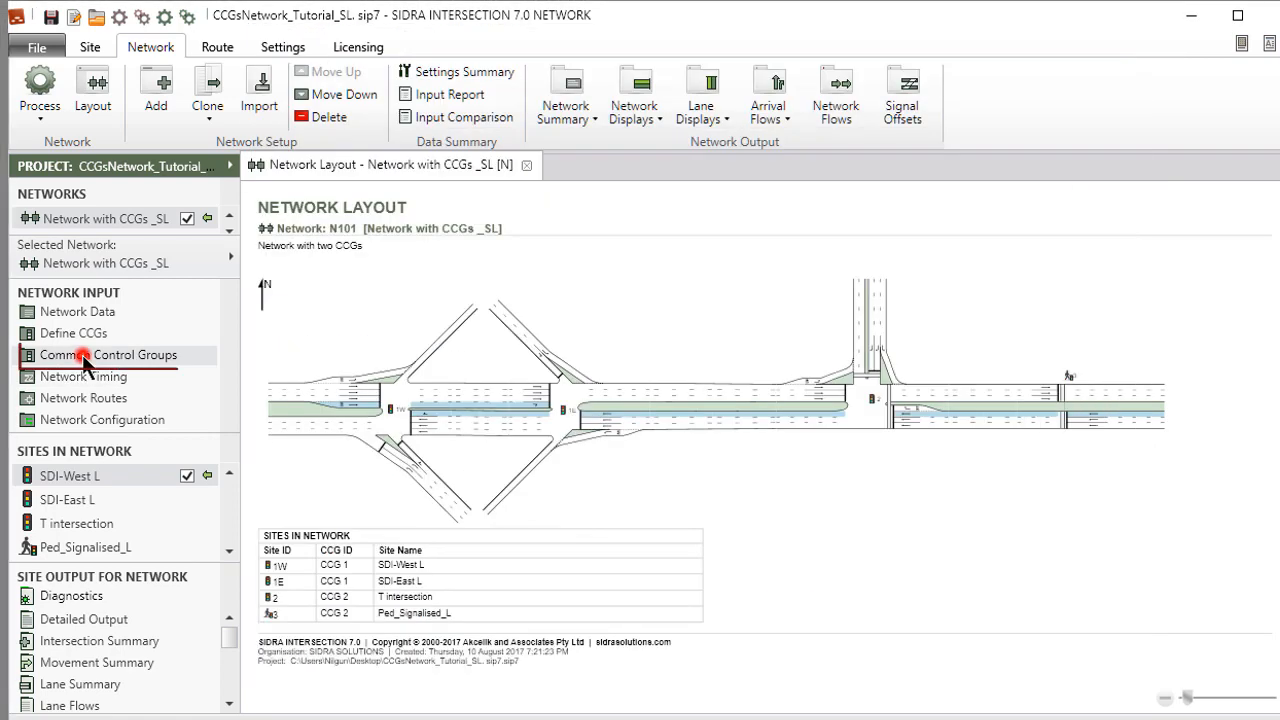
left_click(85, 362)
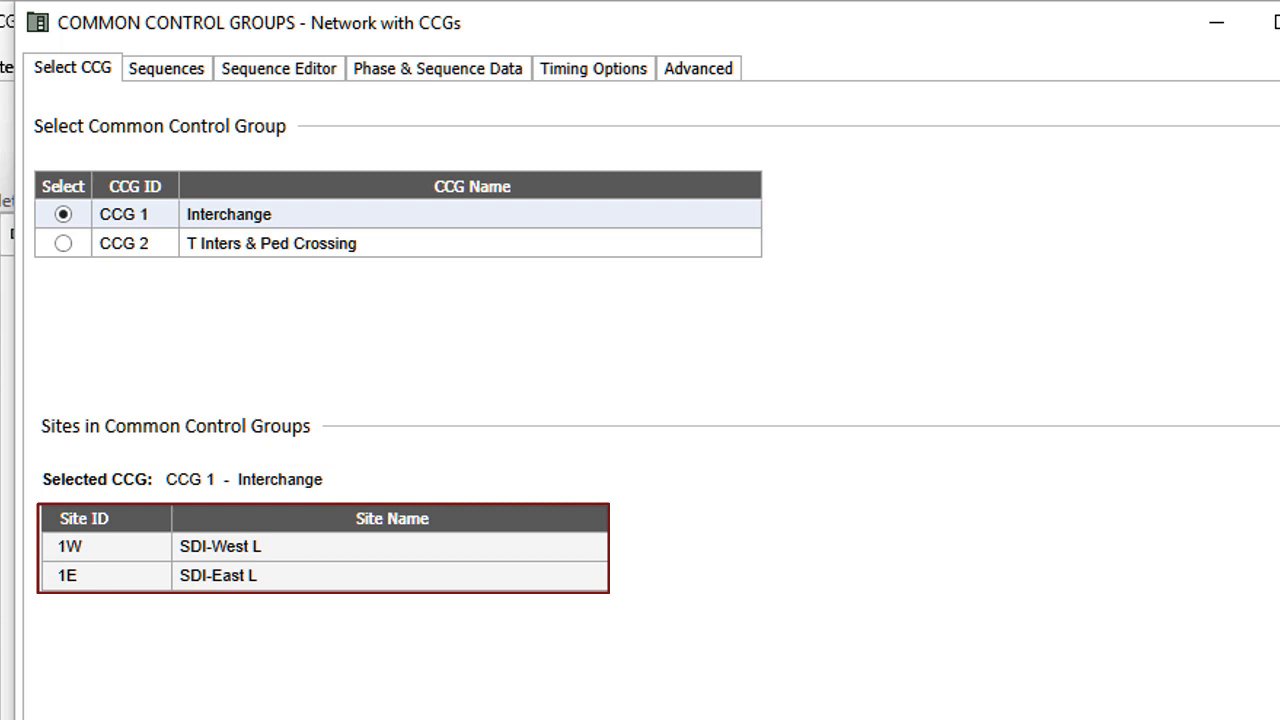
Browse Interchange's sequences, phase editor, phase data and timing options, trying a user-given cycle time.
left_click(166, 67)
left_click(283, 76)
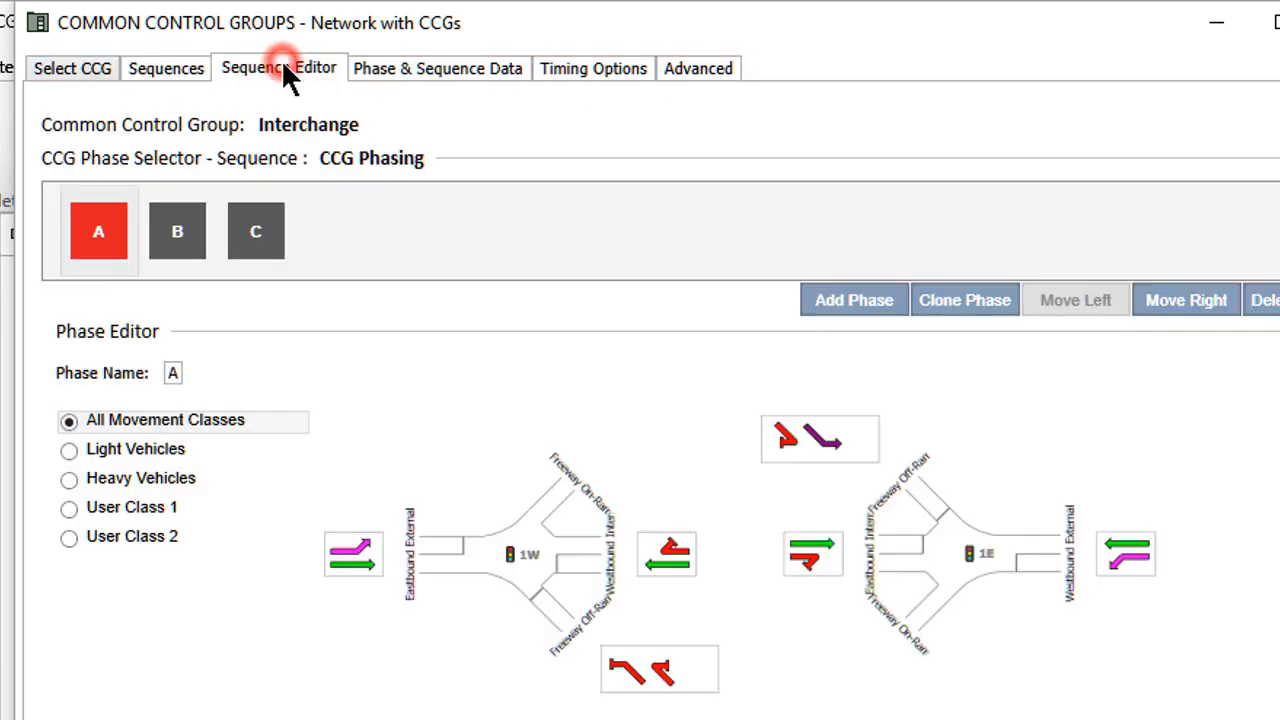
left_click(478, 68)
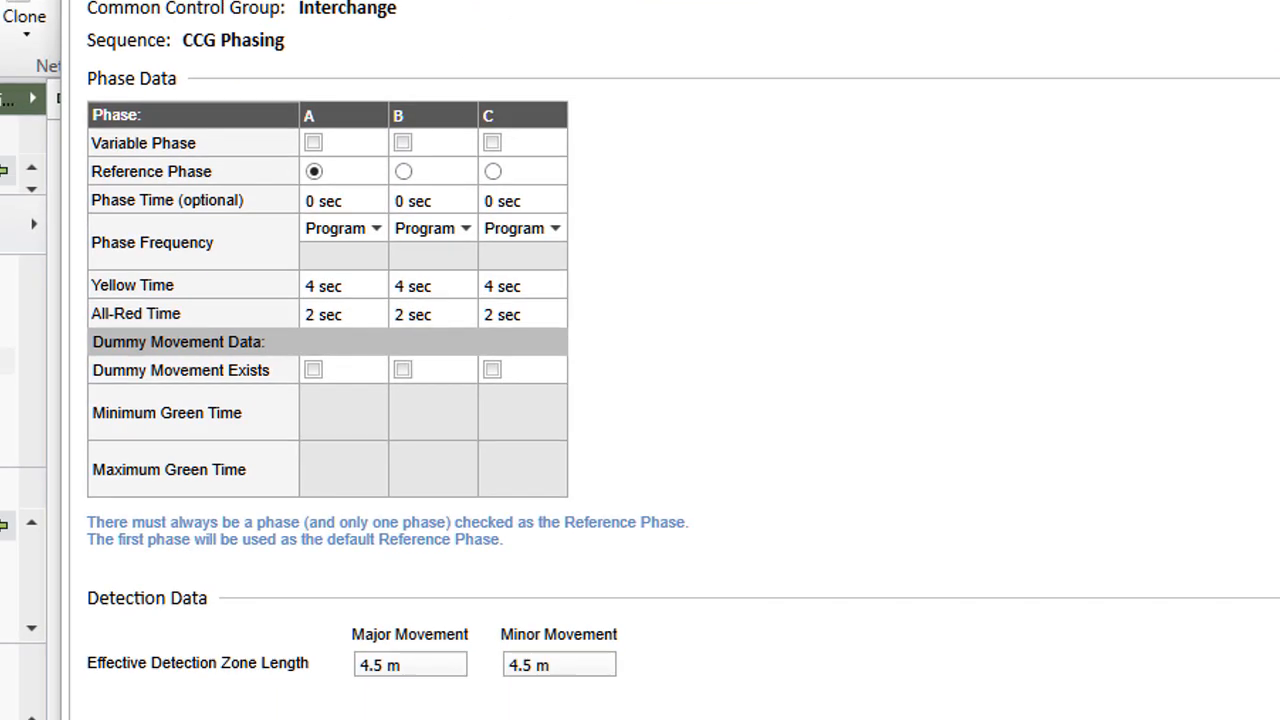
left_click(588, 30)
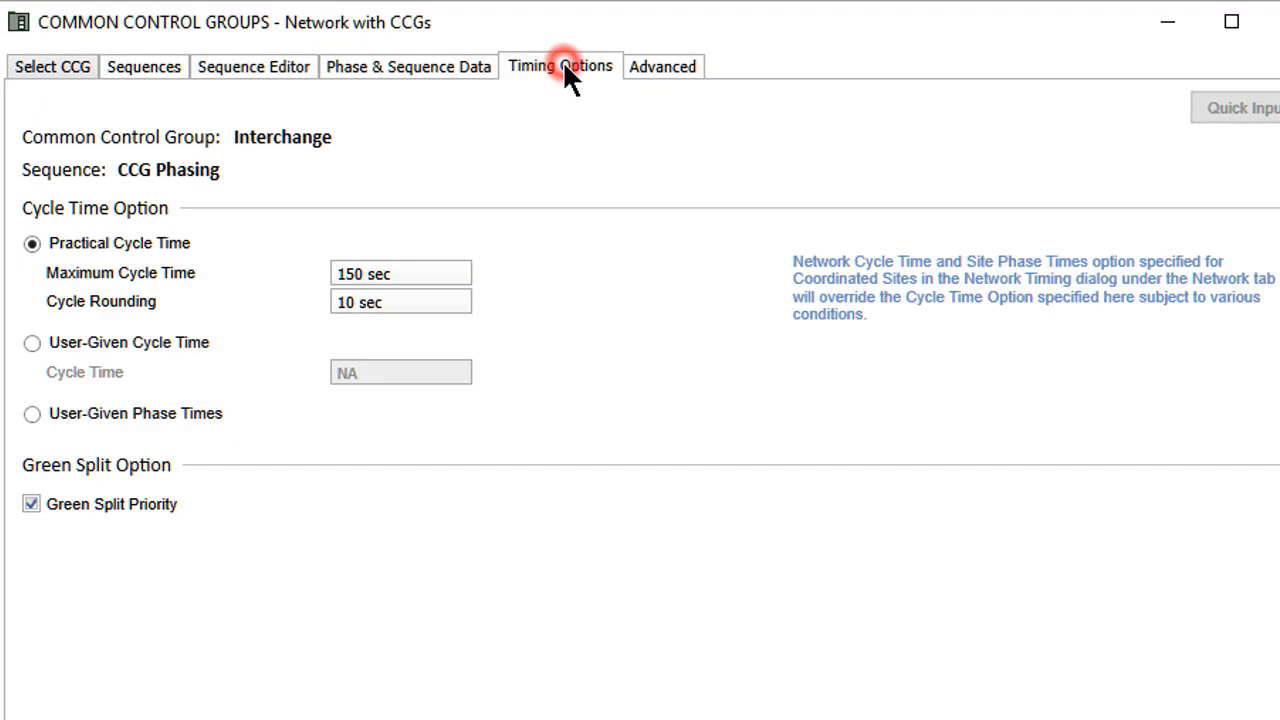
left_click(32, 343)
left_click(682, 61)
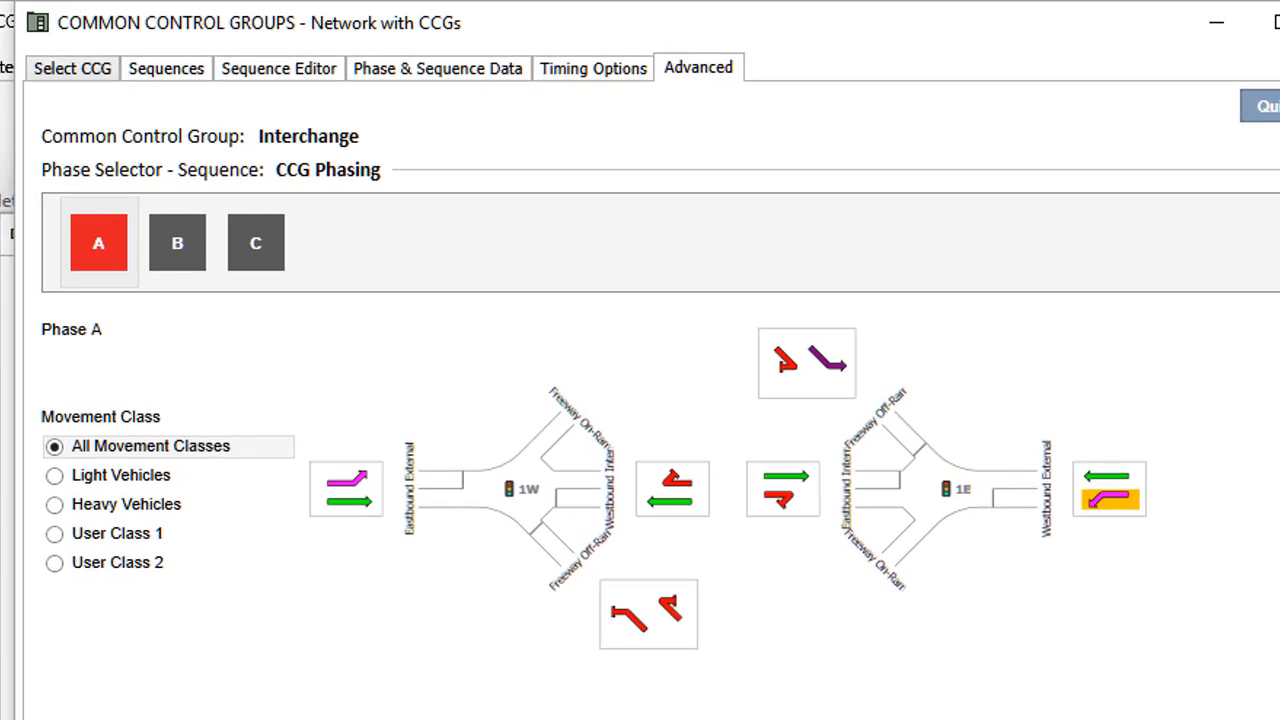
Revisit the phase data, timing and advanced settings, restoring the practical cycle time.
left_click(77, 64)
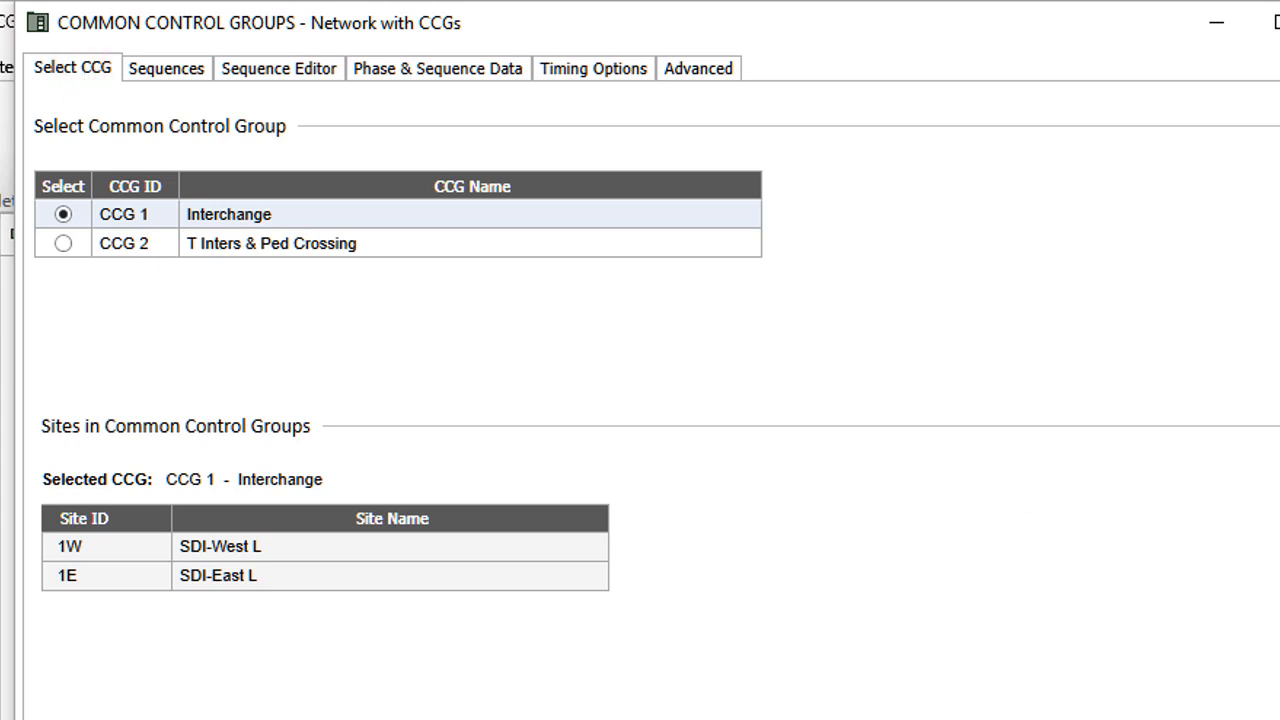
left_click(430, 64)
left_click(599, 67)
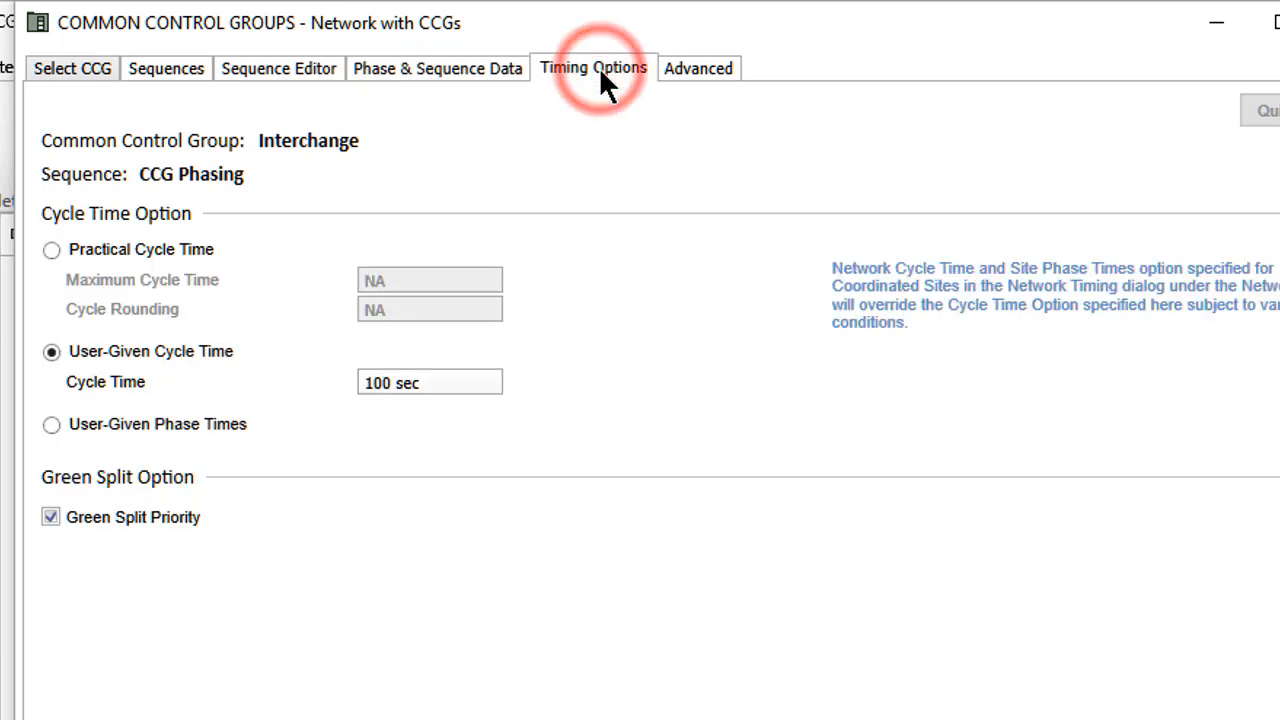
left_click(51, 250)
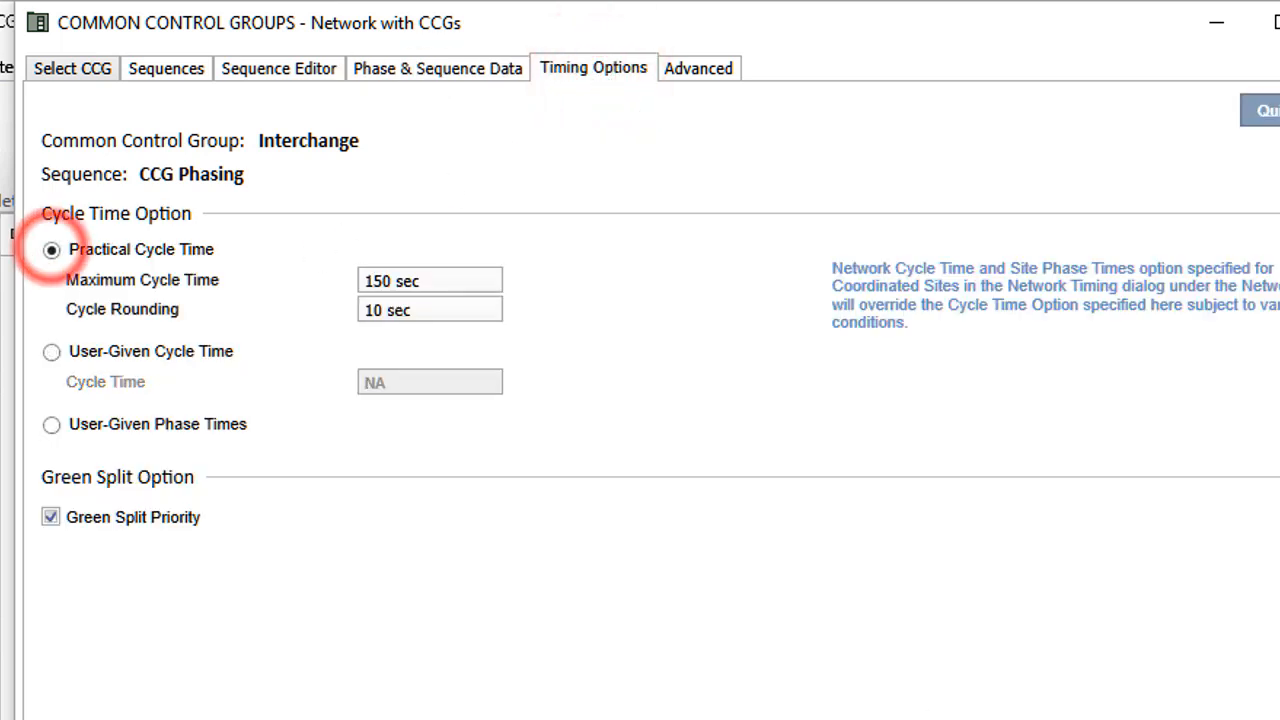
left_click(77, 67)
left_click(299, 66)
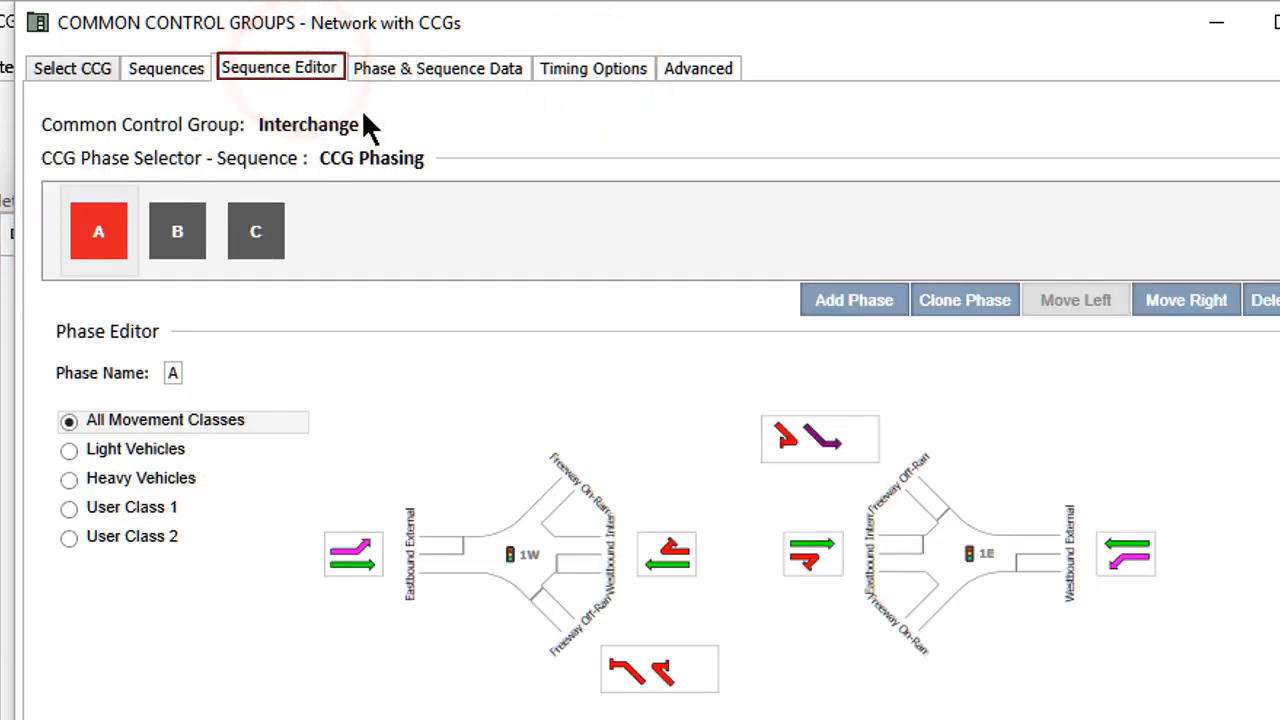
left_click(706, 64)
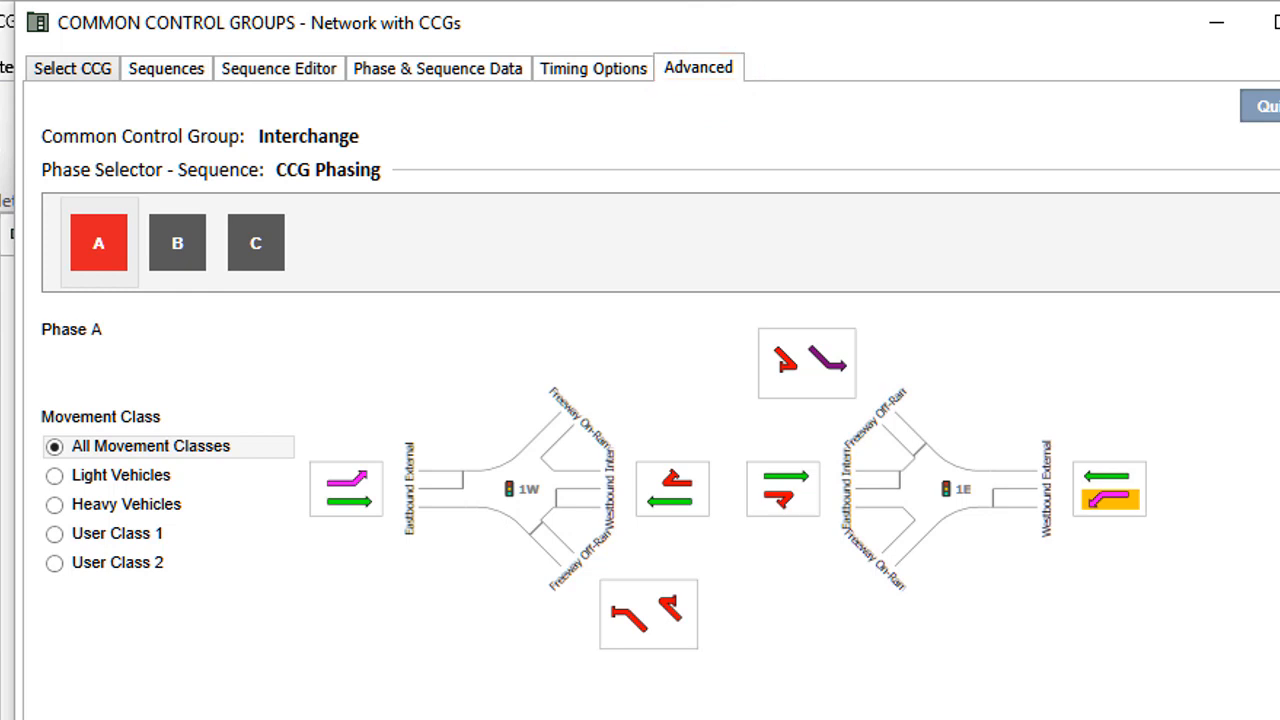
left_click(84, 78)
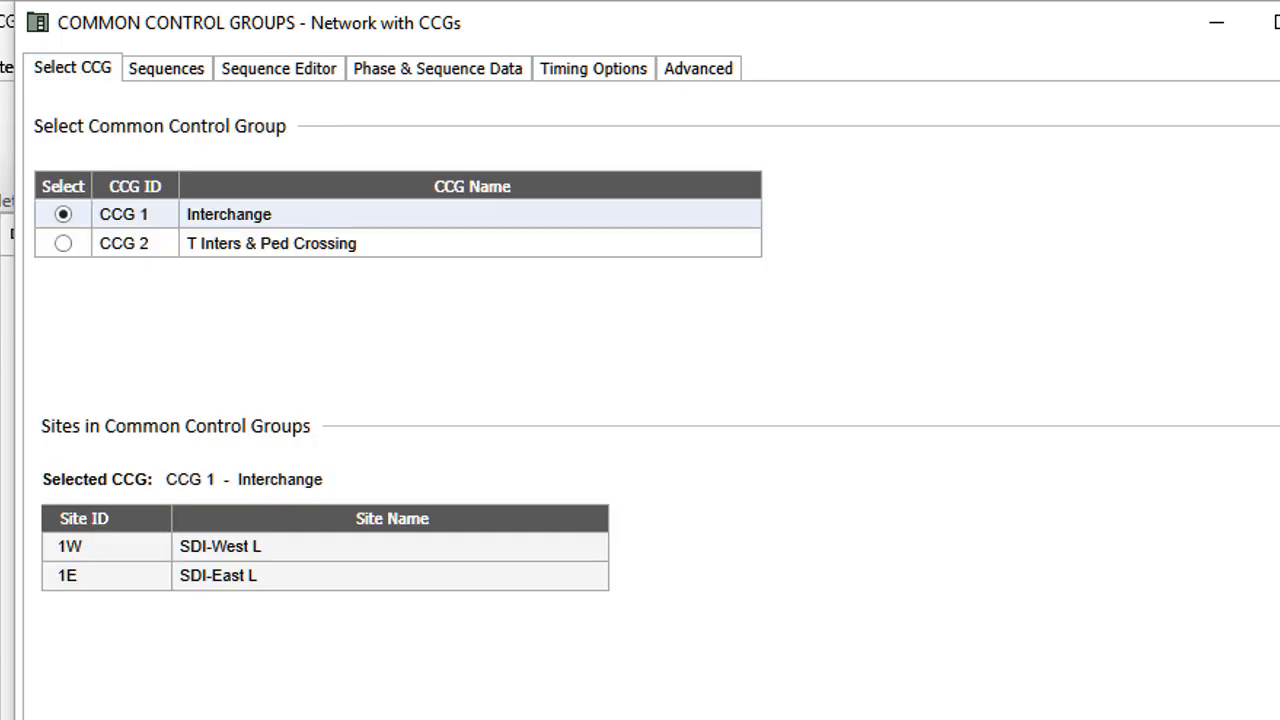
left_click(432, 70)
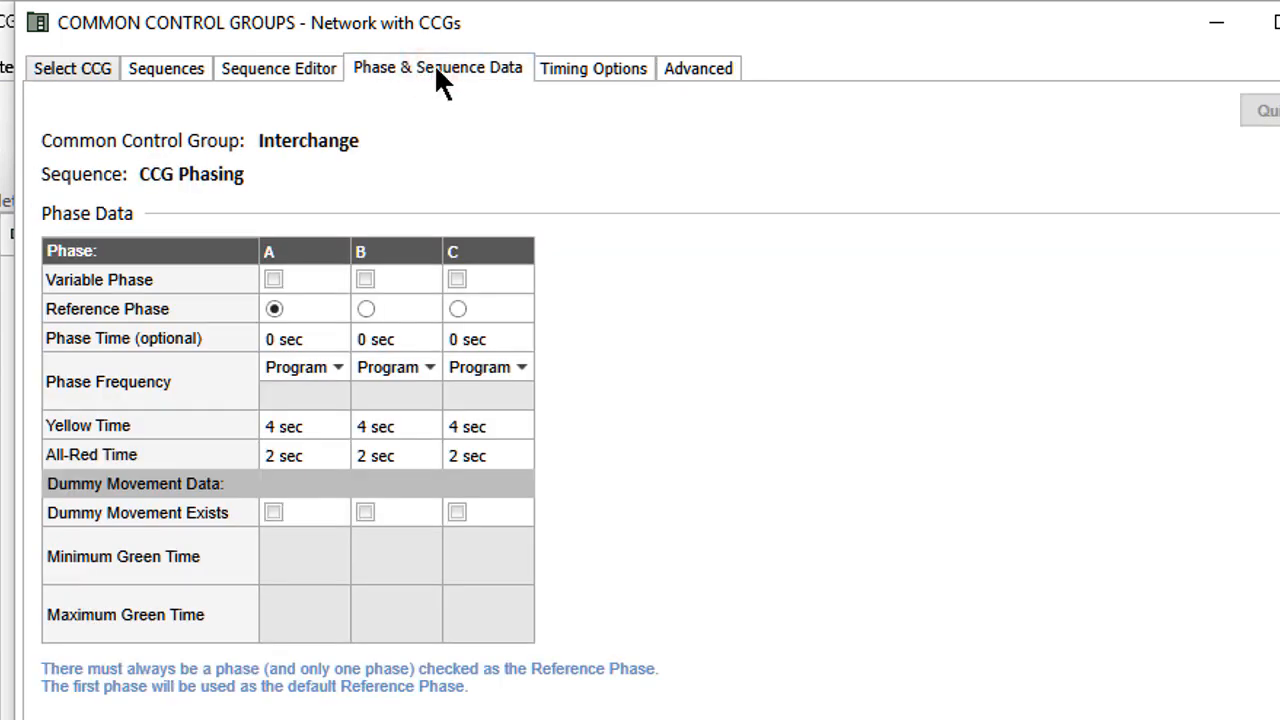
left_click(602, 74)
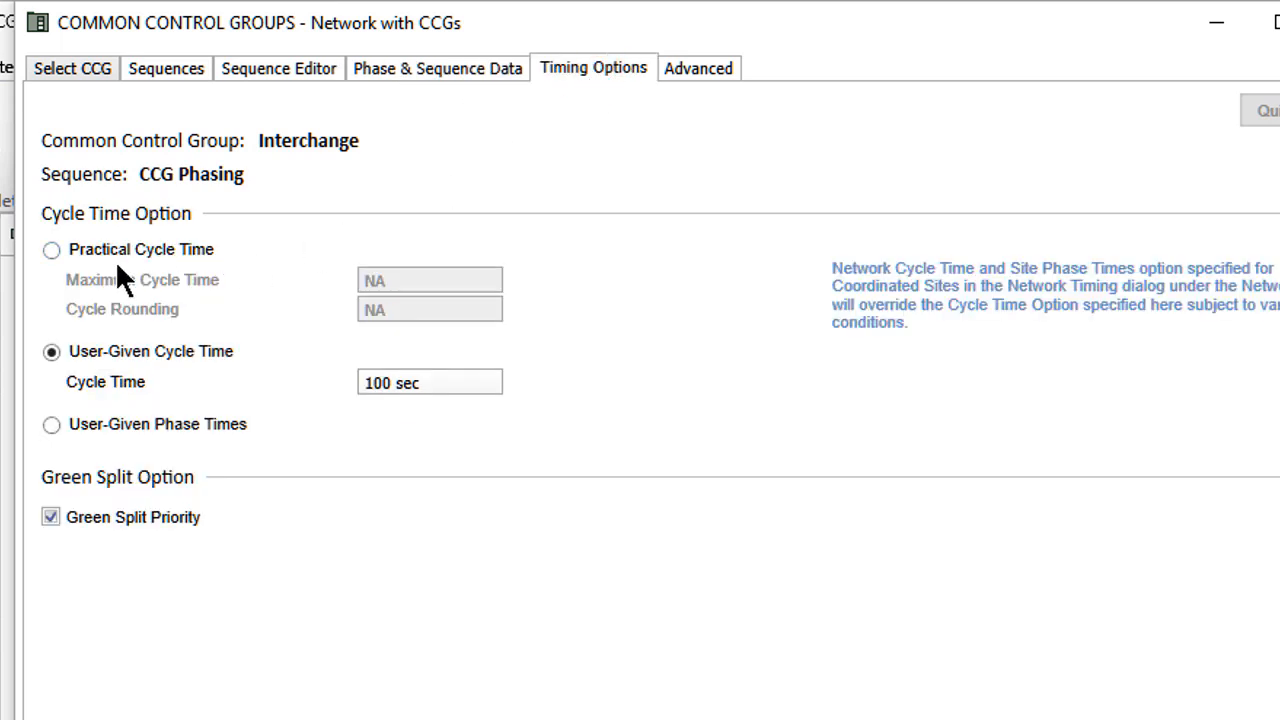
left_click(47, 249)
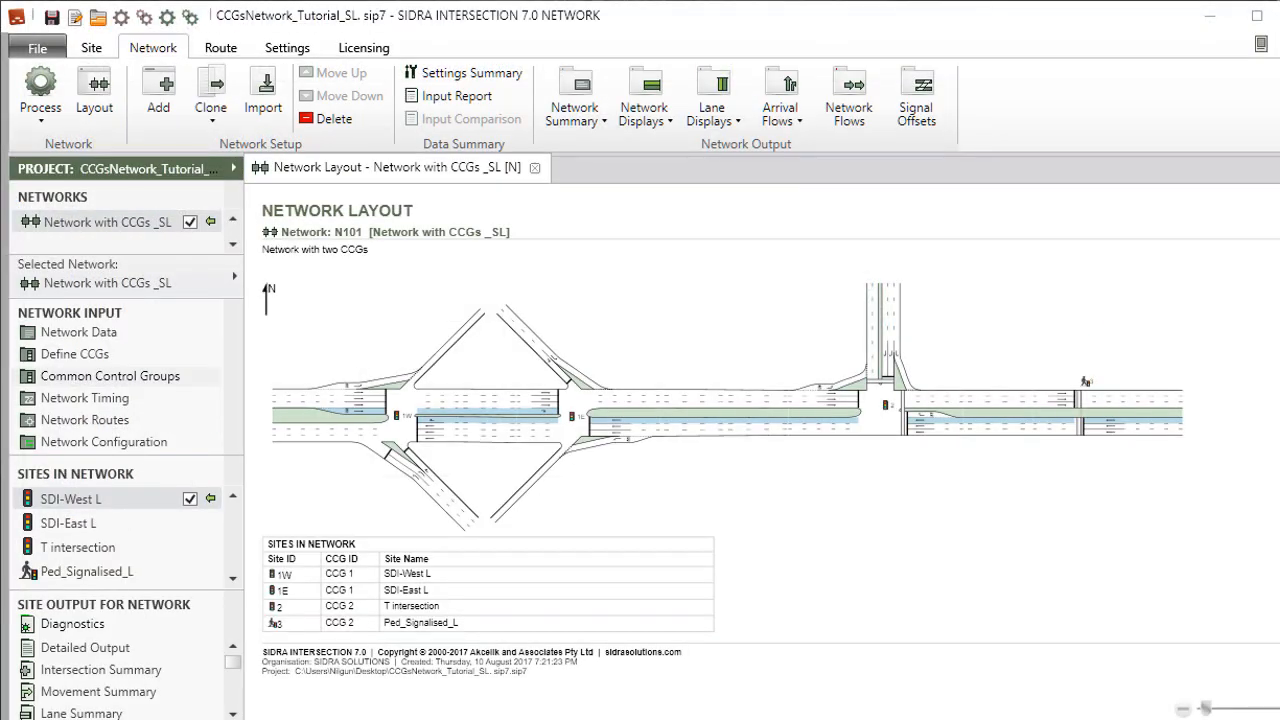
Clone 'Network with CCGs _SL' and select the new 'Network with CCGs -Copy'.
left_click(213, 124)
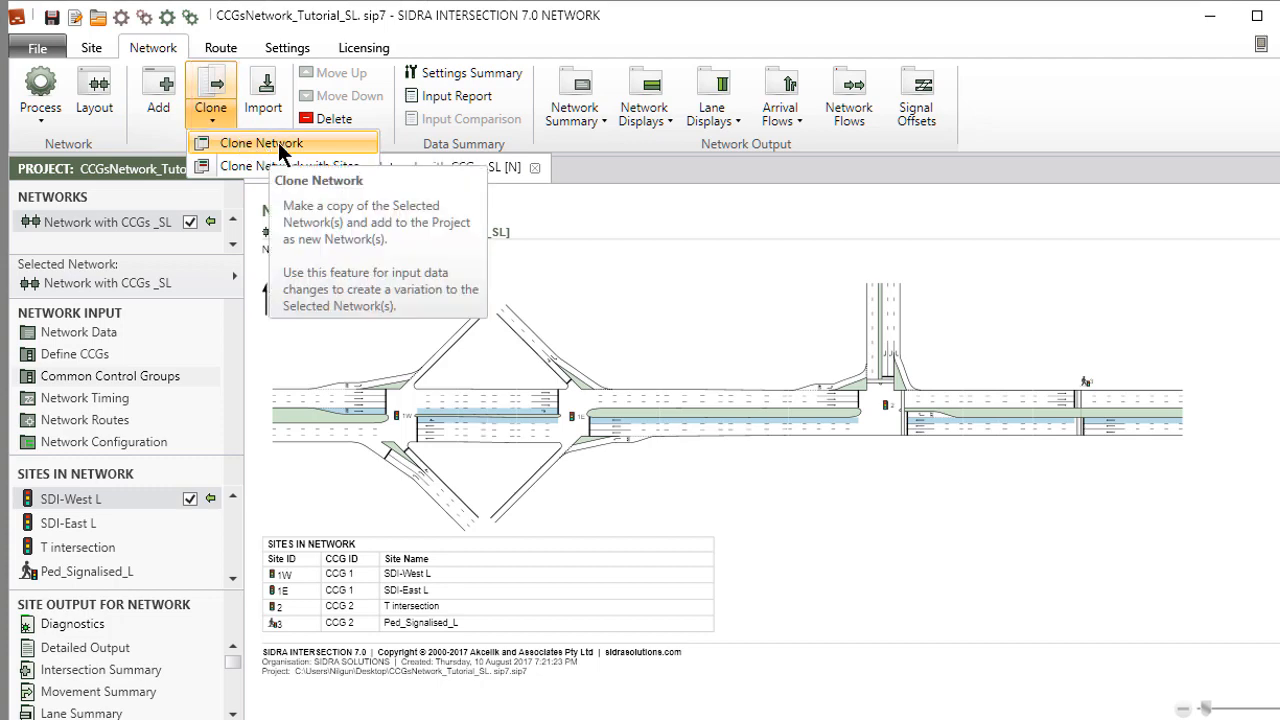
left_click(278, 142)
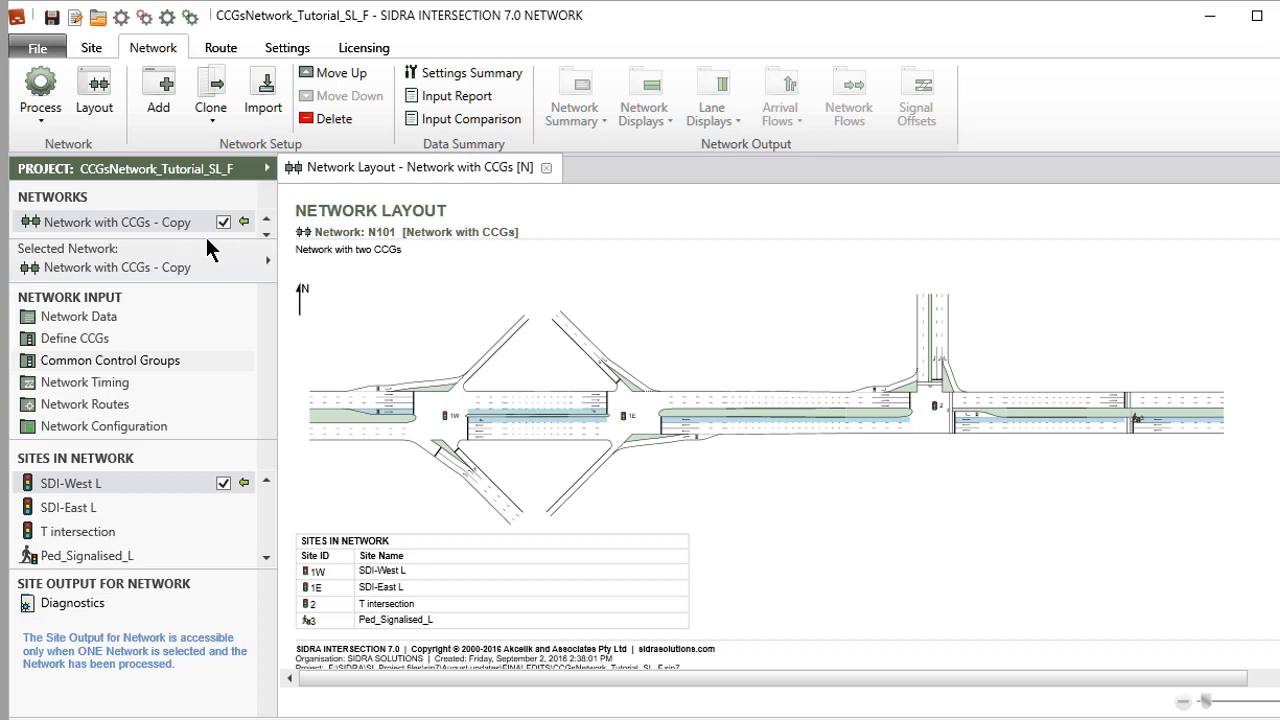
left_click(205, 242)
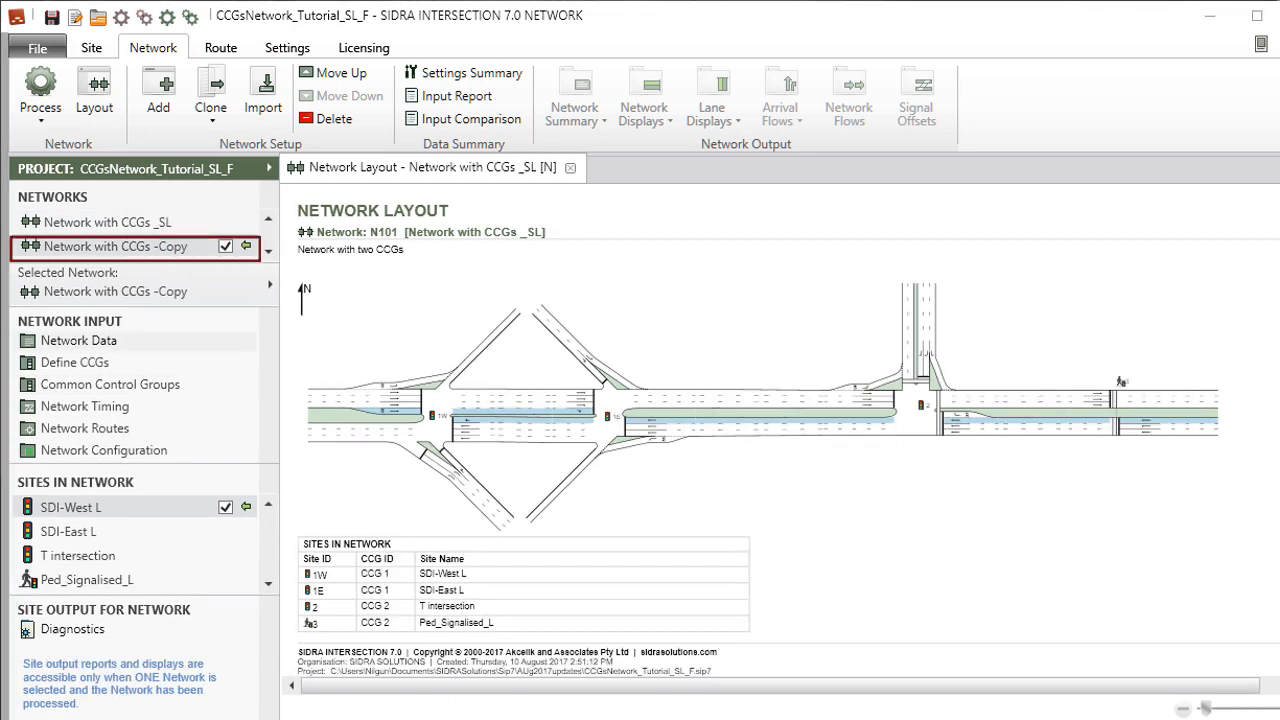